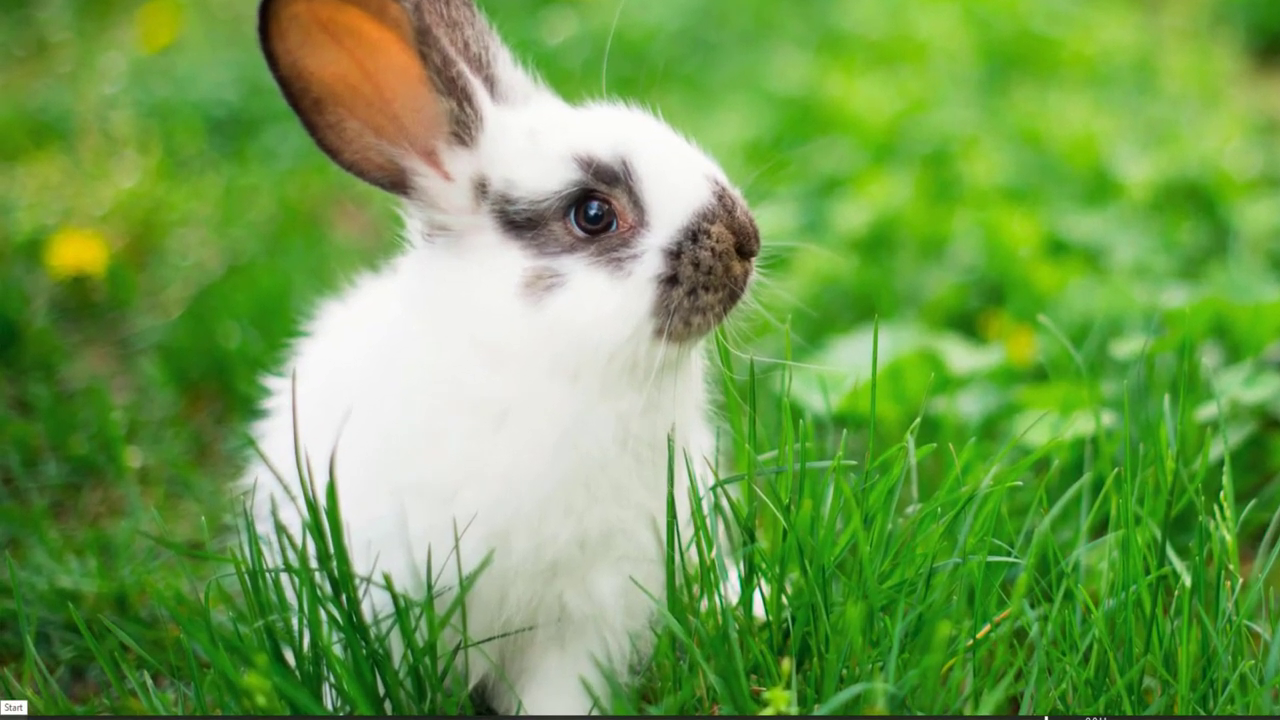
Step: Open the Startup apps page within the Apps category of Windows Settings
click(12, 716)
mouse_move(26, 652)
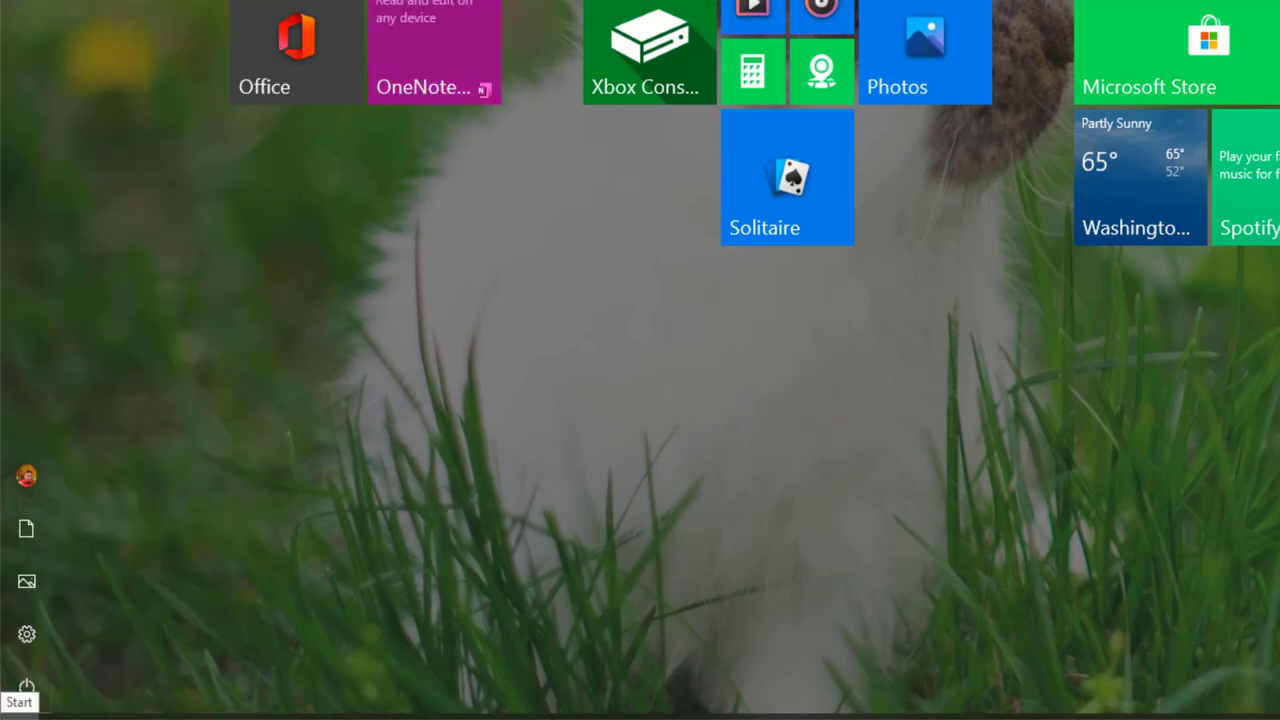
click(105, 636)
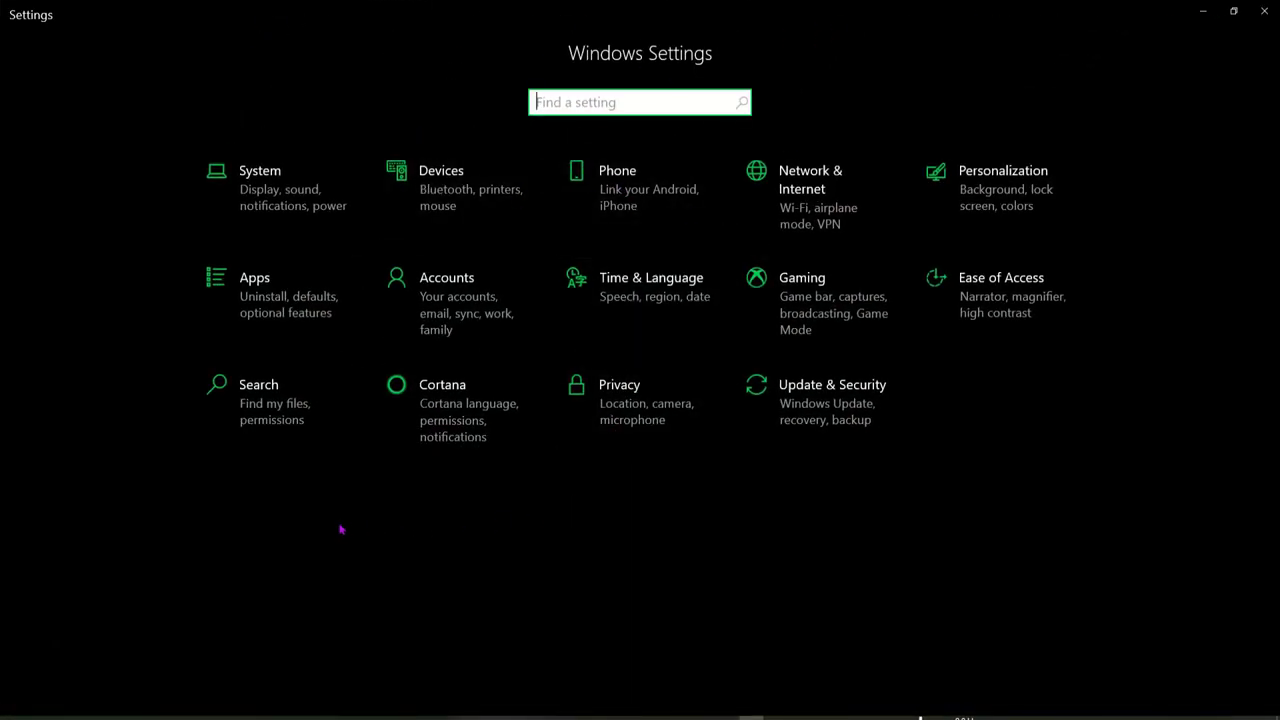
click(265, 305)
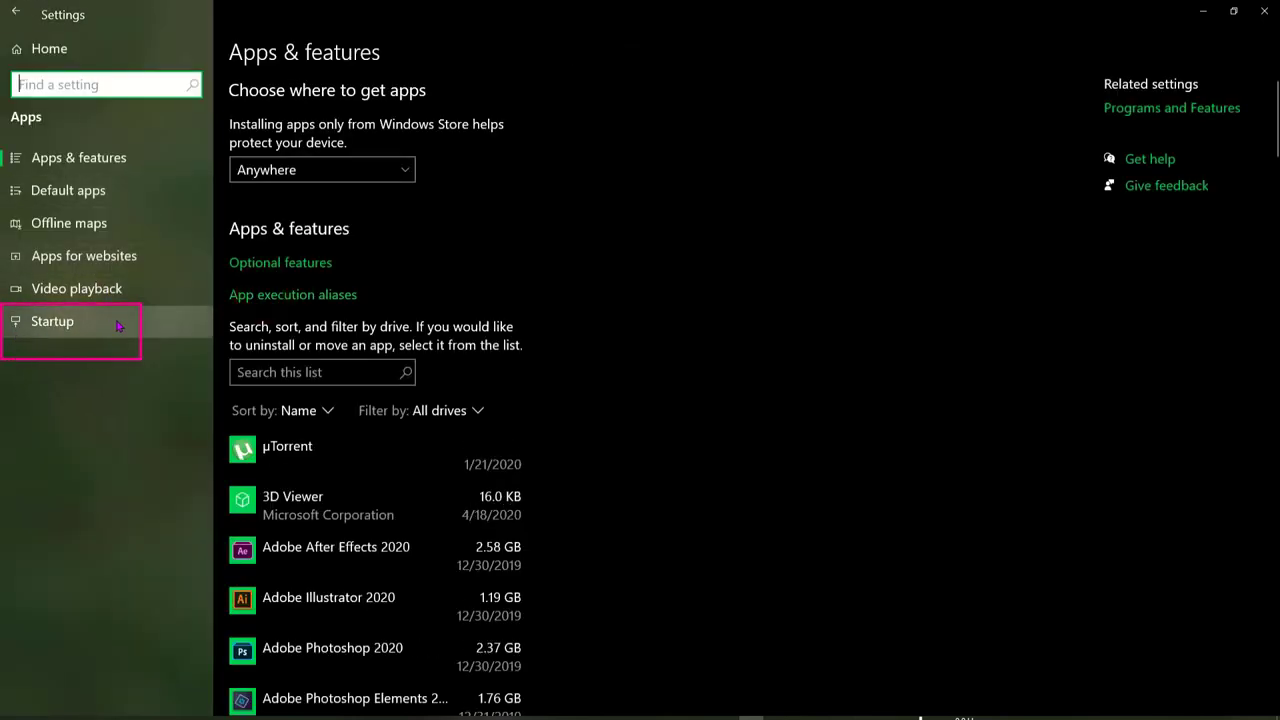
click(84, 328)
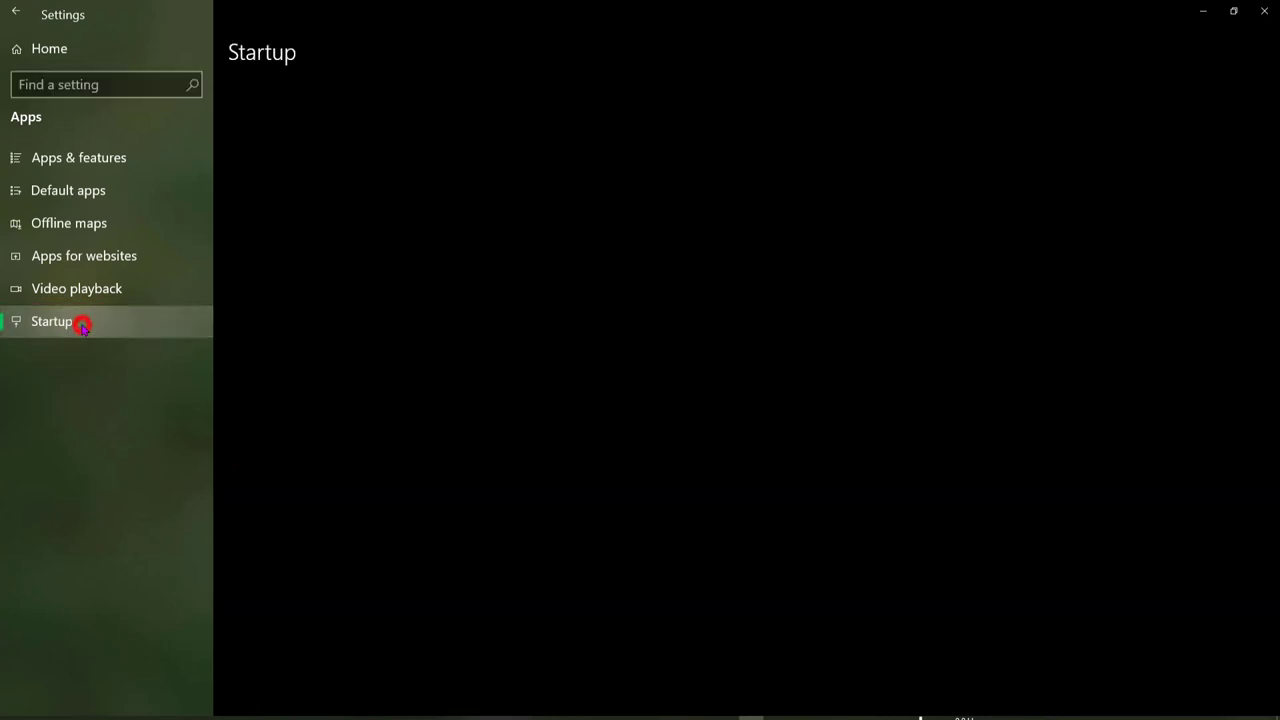
Step: Examine the full list of startup apps, checking each app's on/off state and startup impact
scroll(418, 434, down, 1)
scroll(418, 434, down, 3)
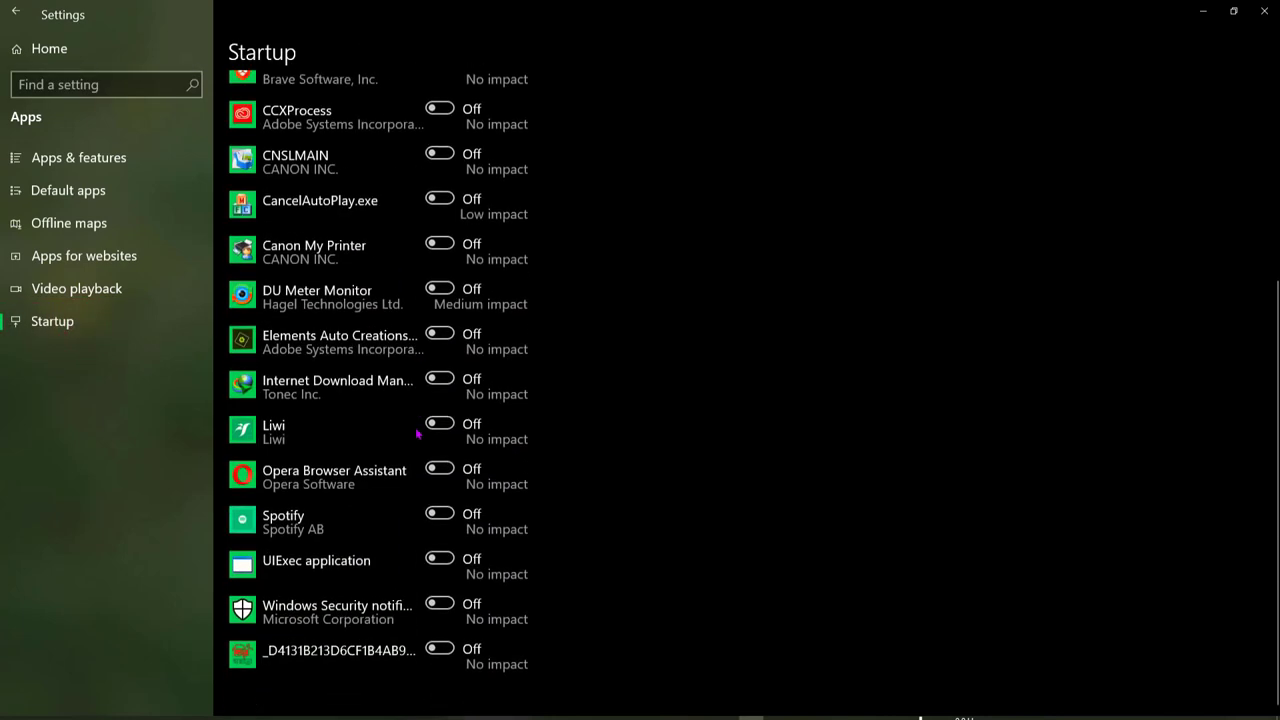
scroll(418, 434, up, 5)
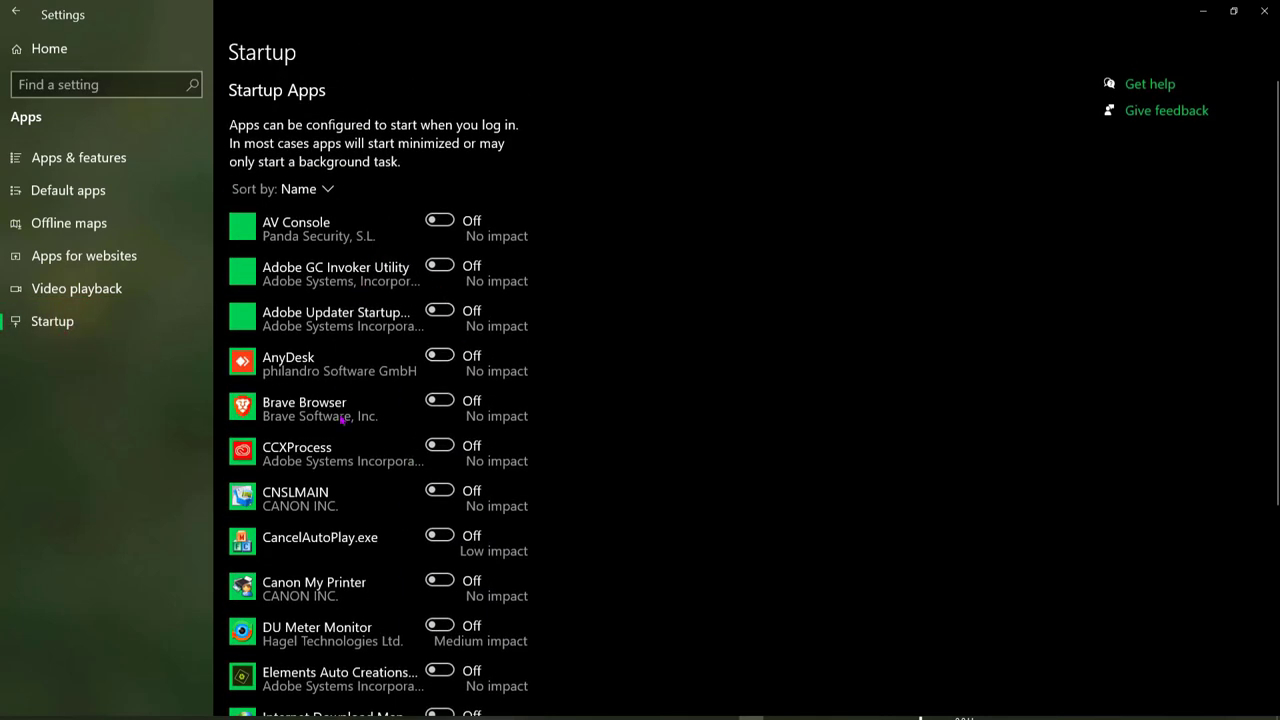
scroll(365, 560, down, 3)
scroll(421, 540, up, 3)
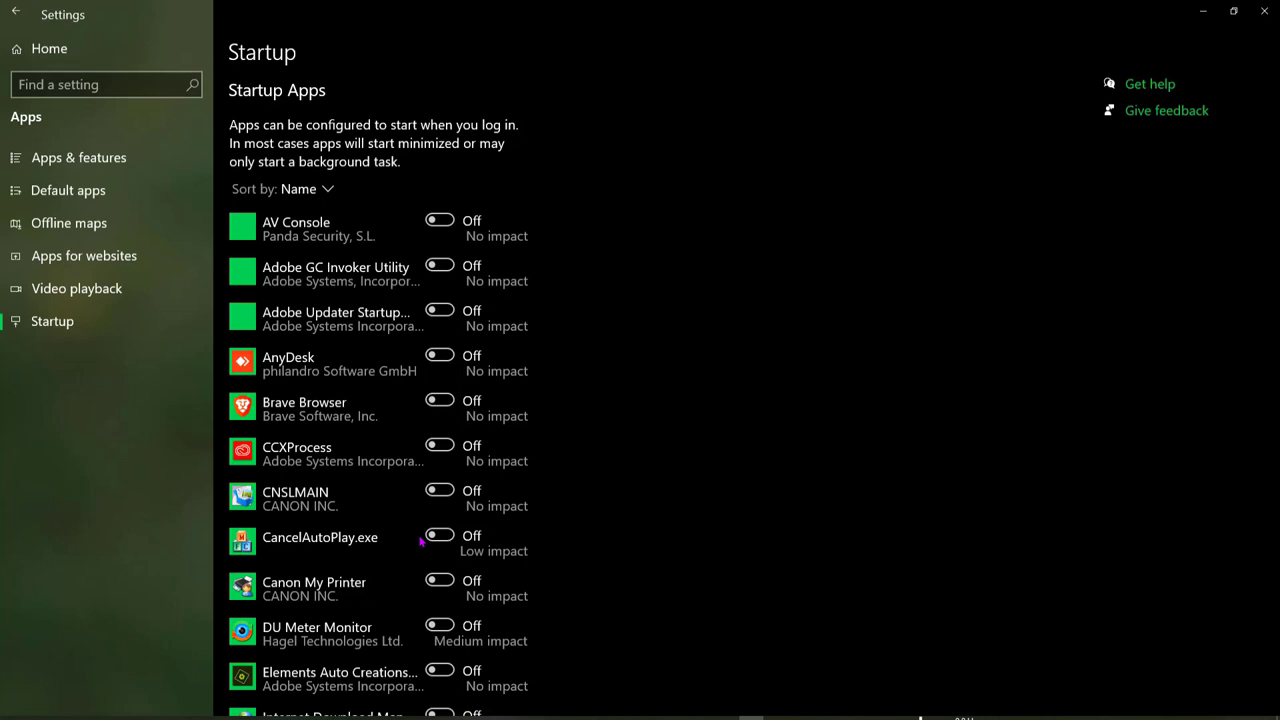
scroll(421, 540, down, 3)
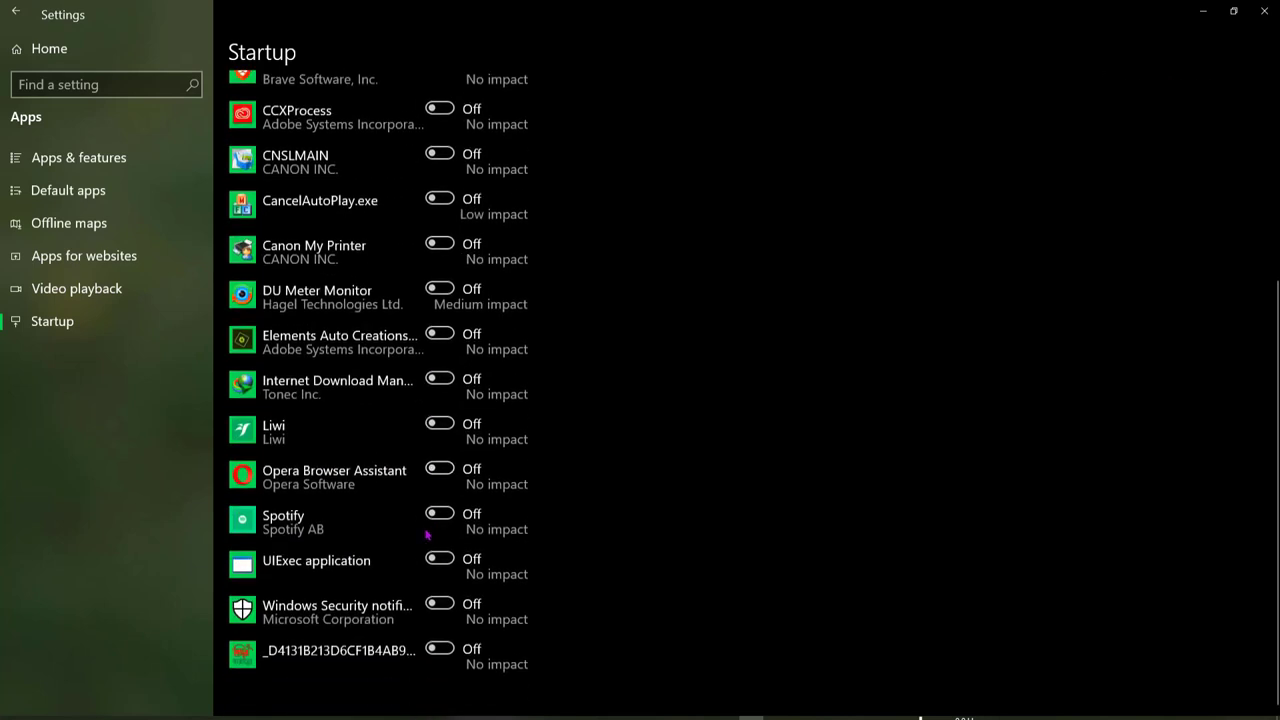
scroll(408, 549, up, 3)
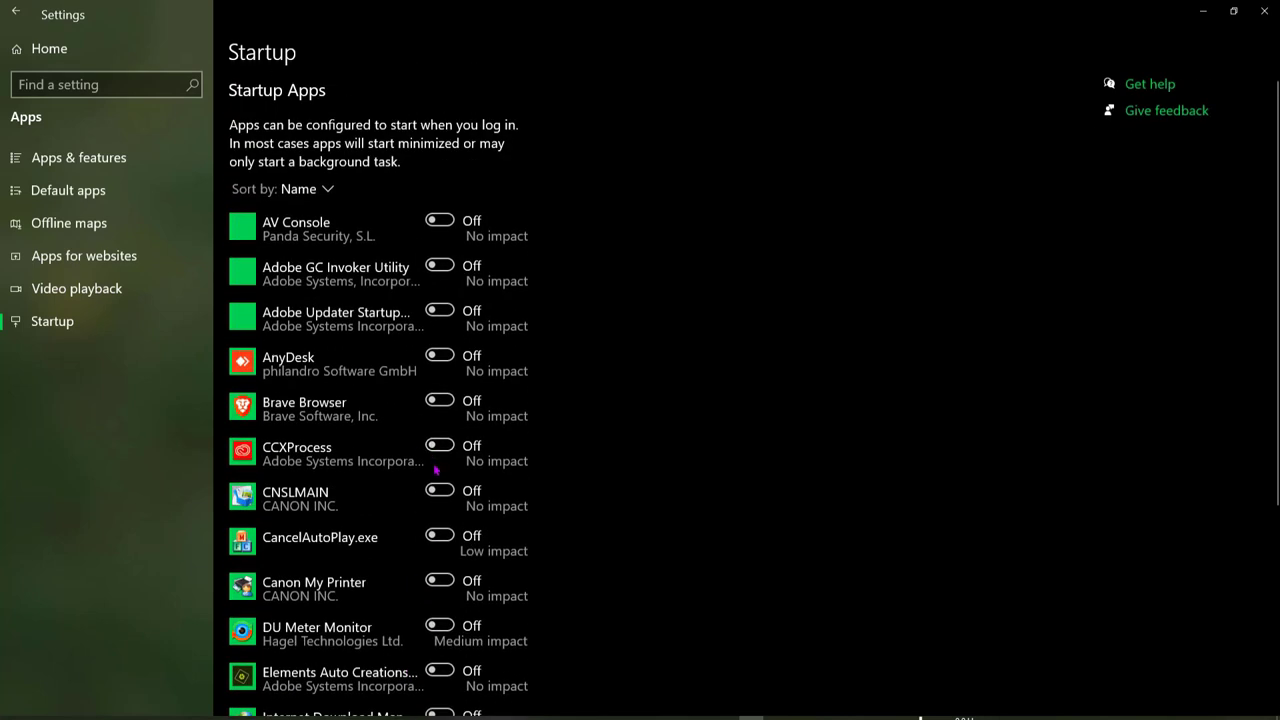
scroll(435, 469, down, 3)
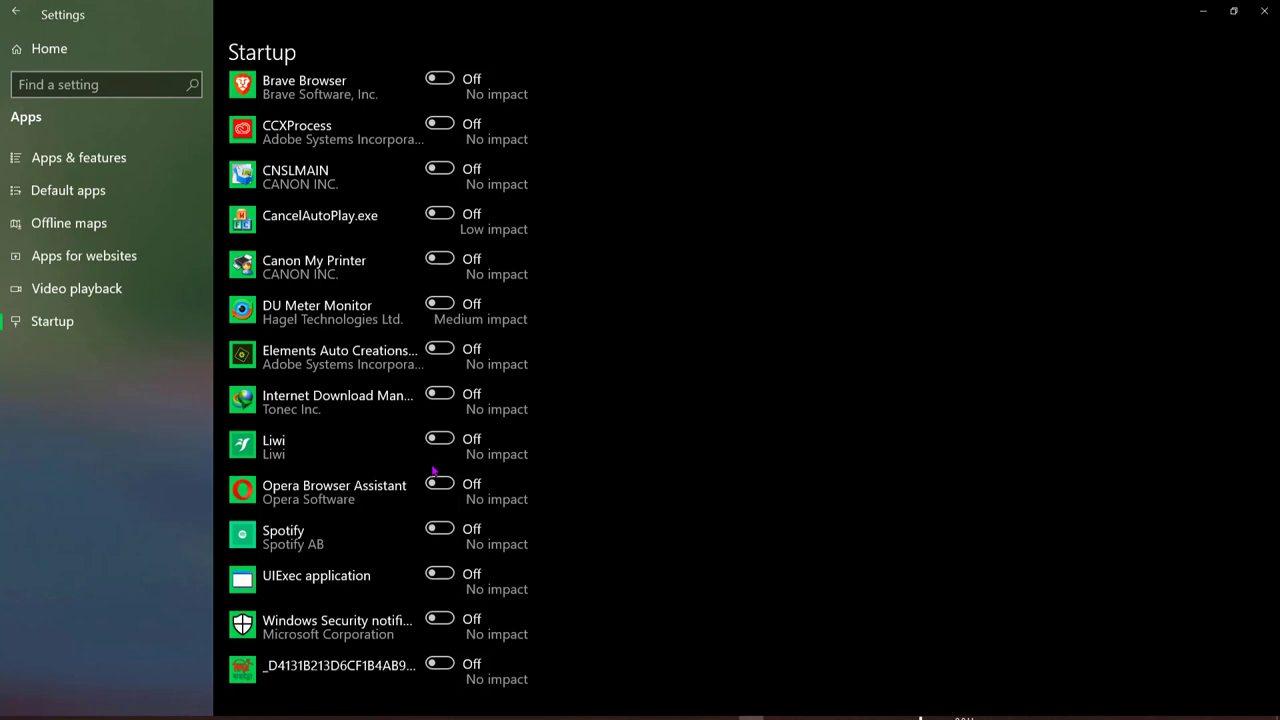
Step: Return to the Settings home and open the About page of the System category
click(16, 11)
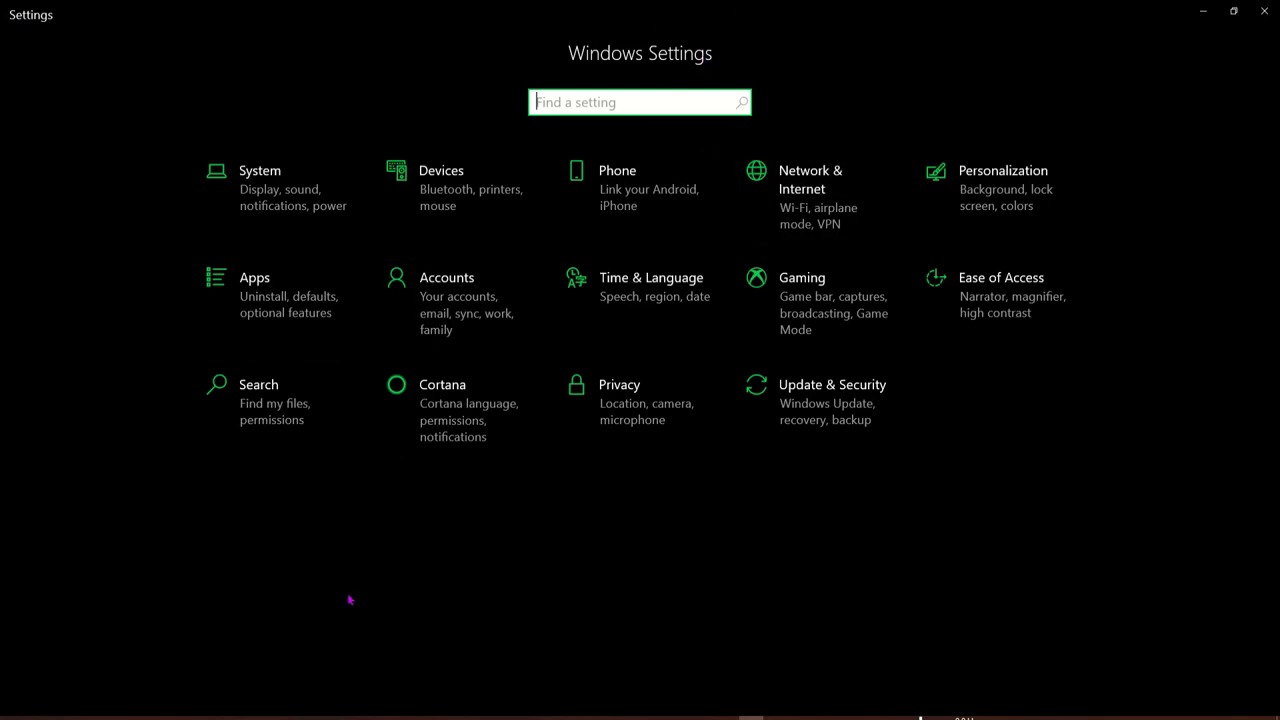
click(273, 193)
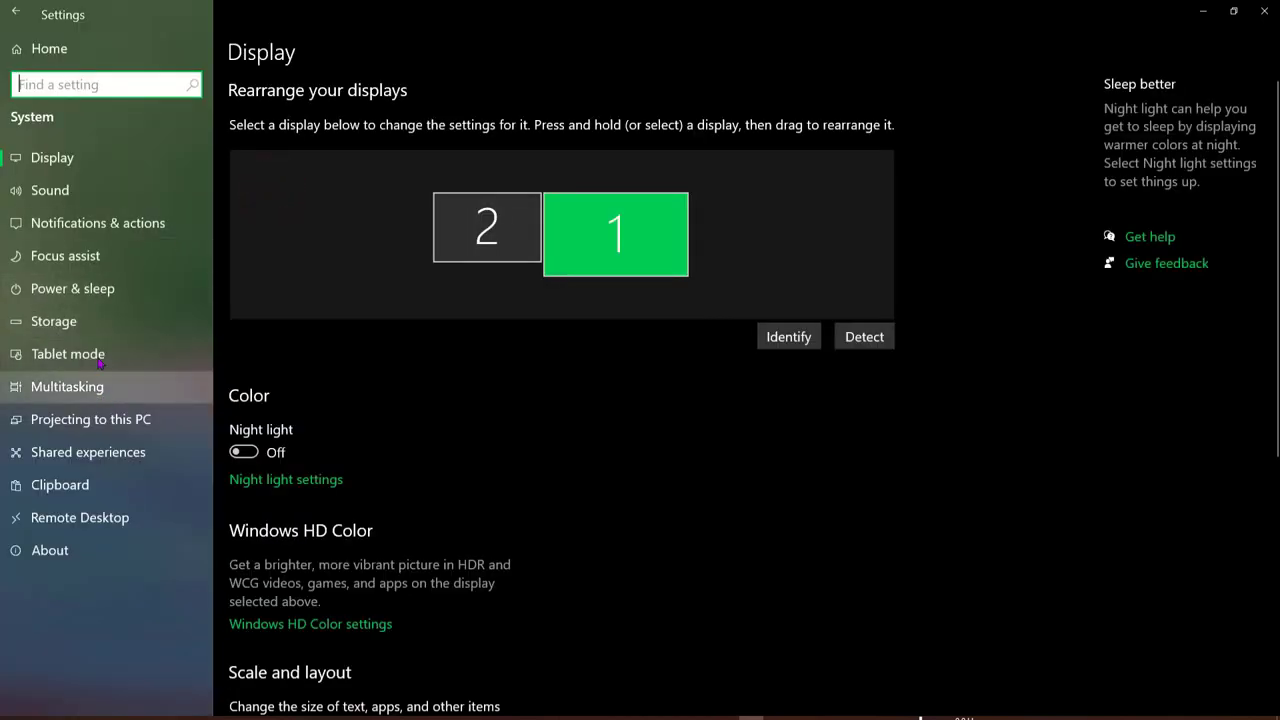
click(60, 562)
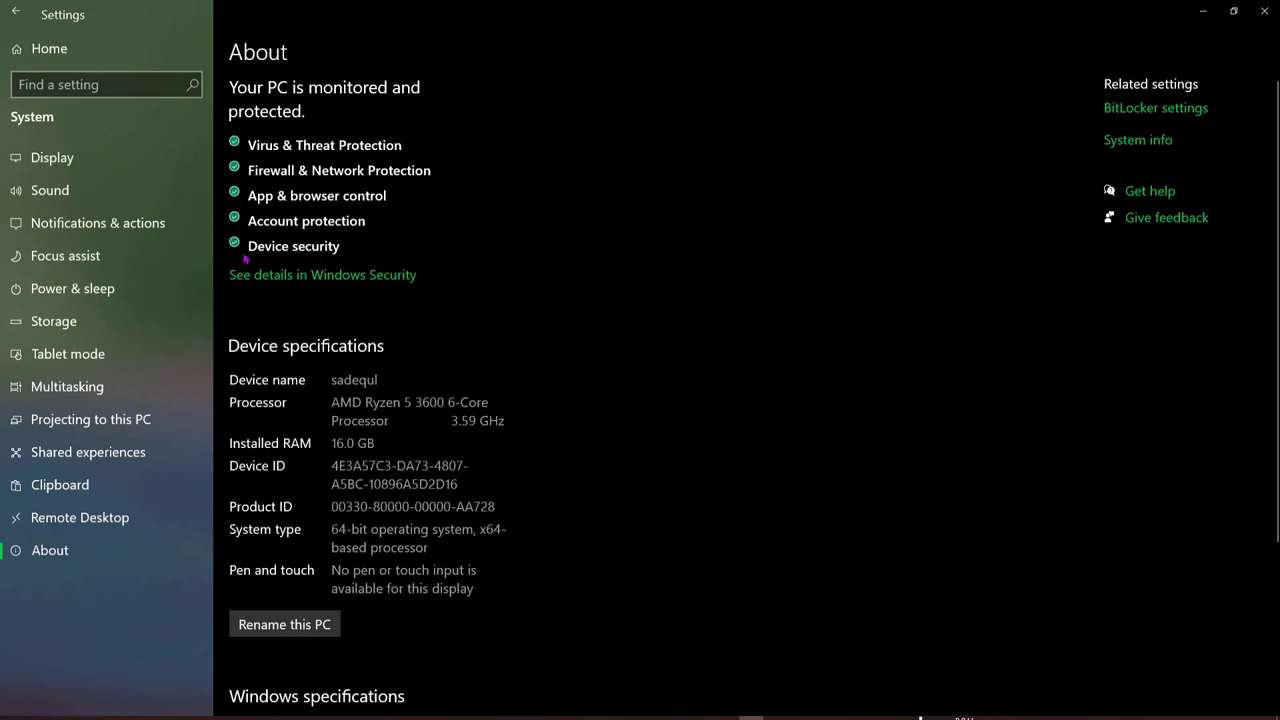
Step: View the device specifications and open the dialog for renaming the PC, then cancel it
scroll(458, 312, down, 1)
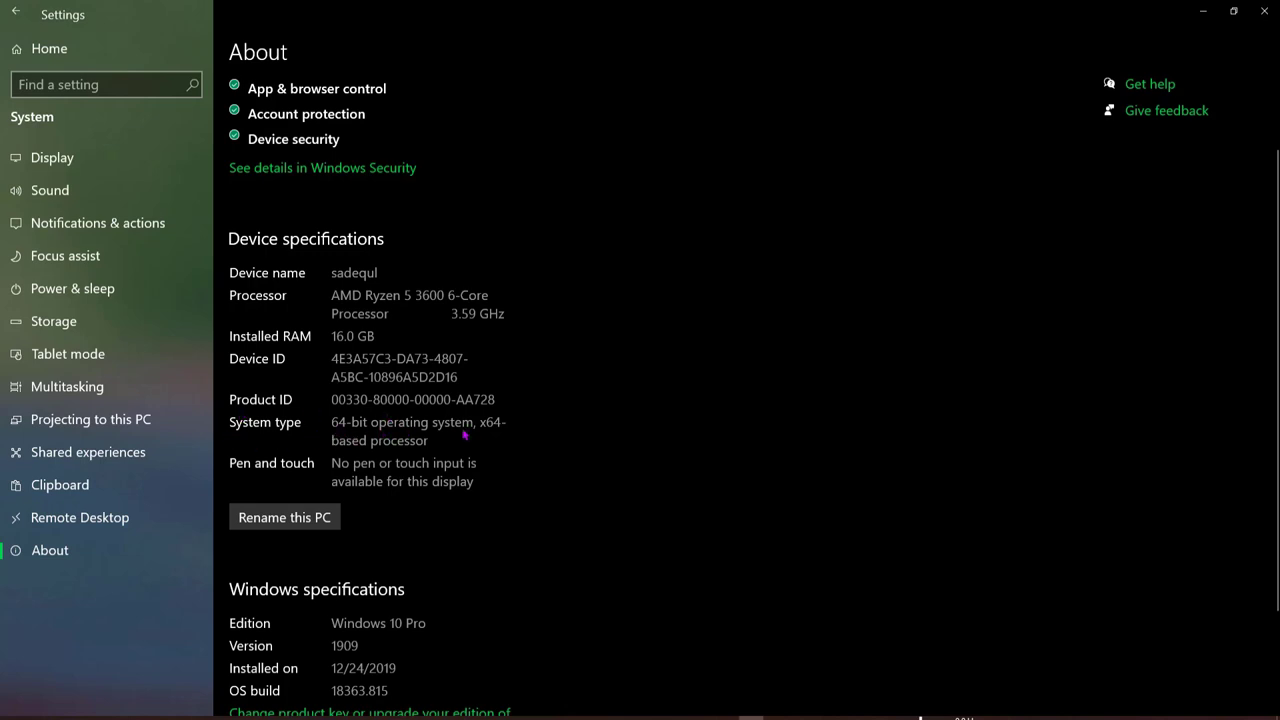
click(312, 522)
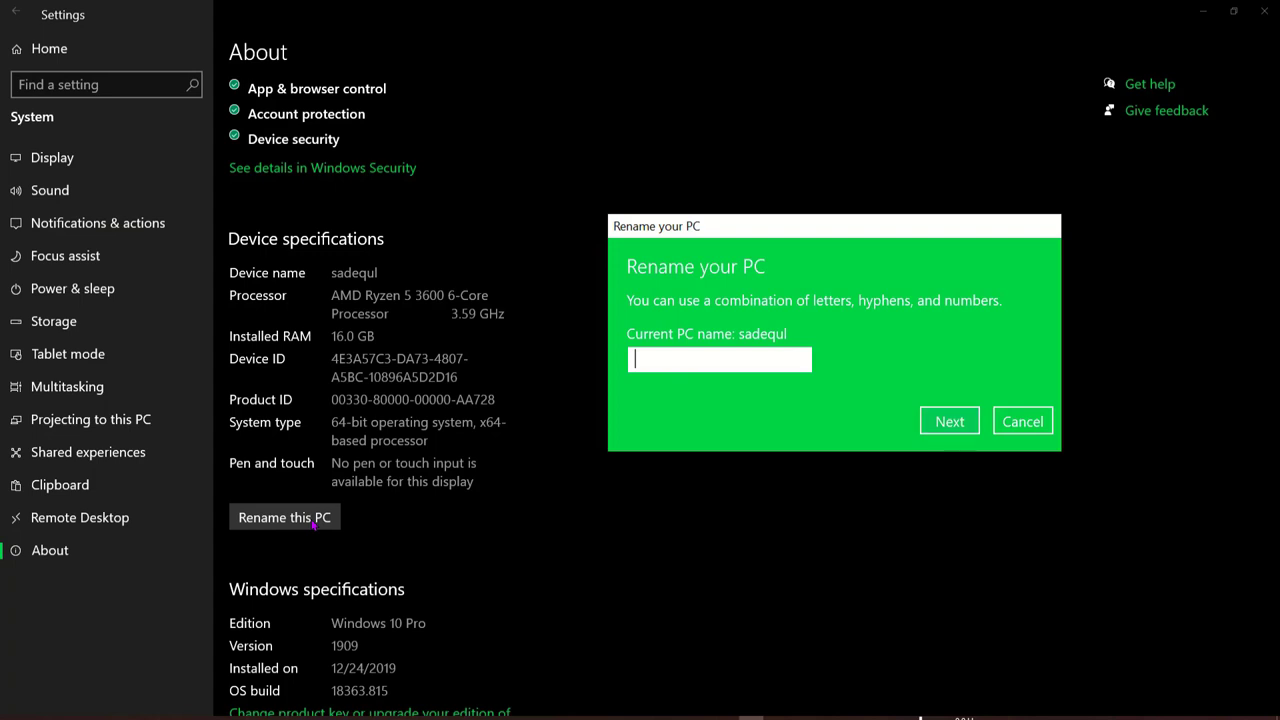
key(Escape)
Step: Review the edition, version, installation date and OS build in the Windows specifications
scroll(474, 630, down, 2)
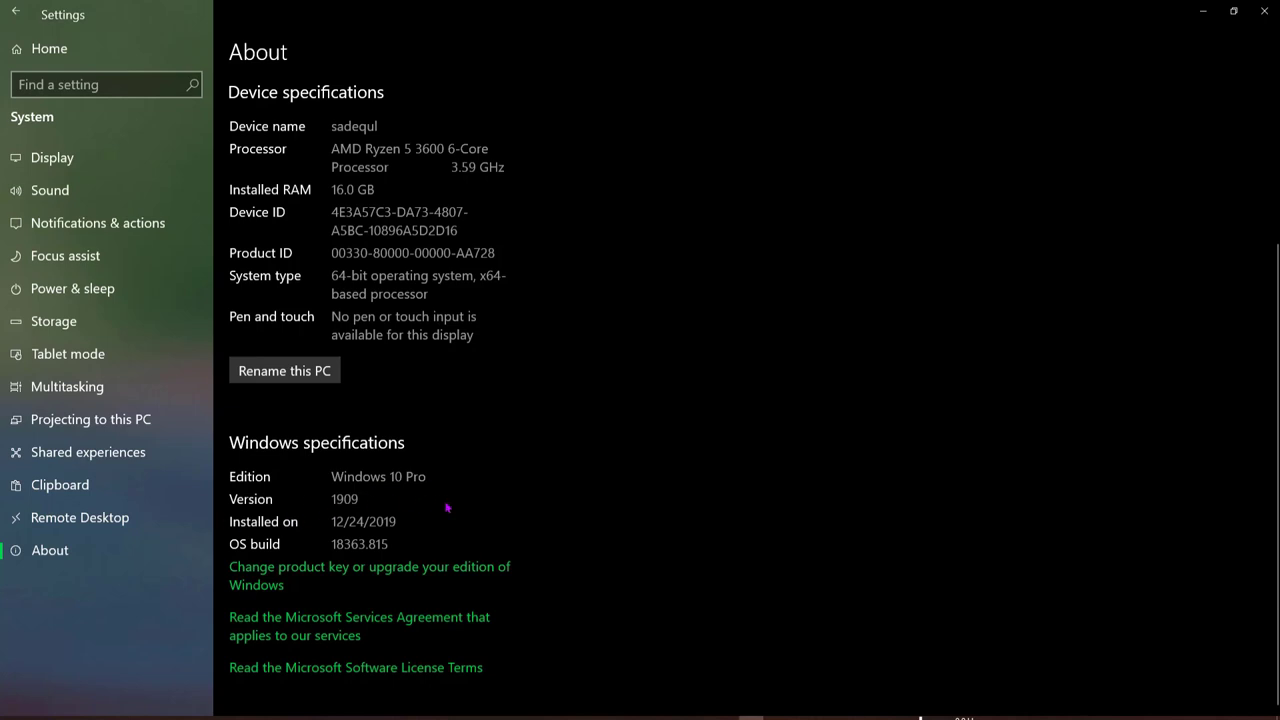
click(395, 550)
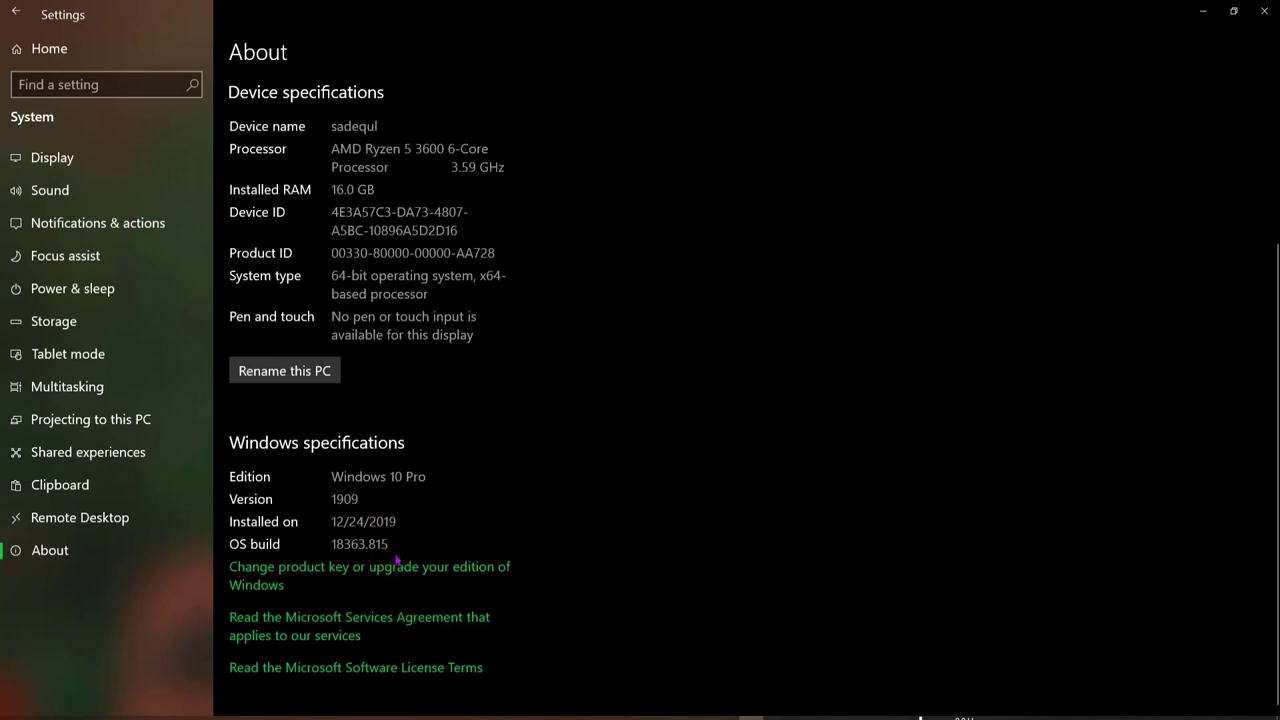
scroll(398, 557, up, 1)
scroll(398, 557, down, 2)
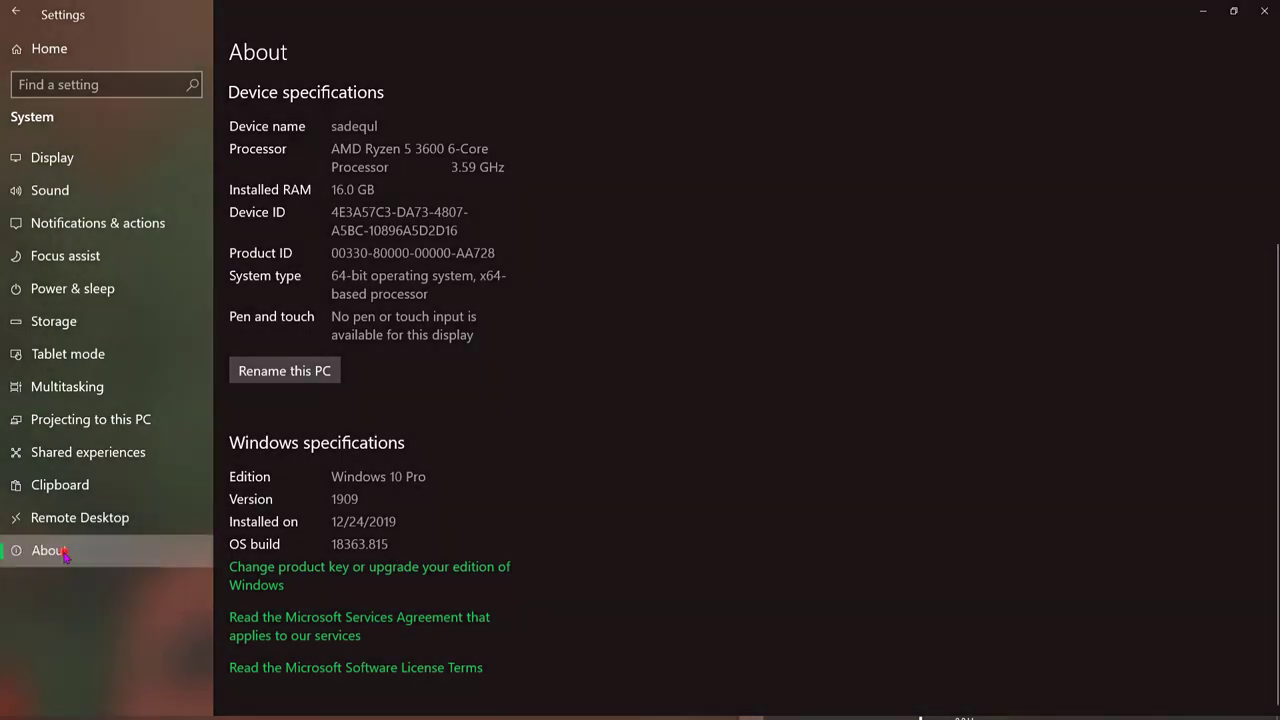
click(63, 556)
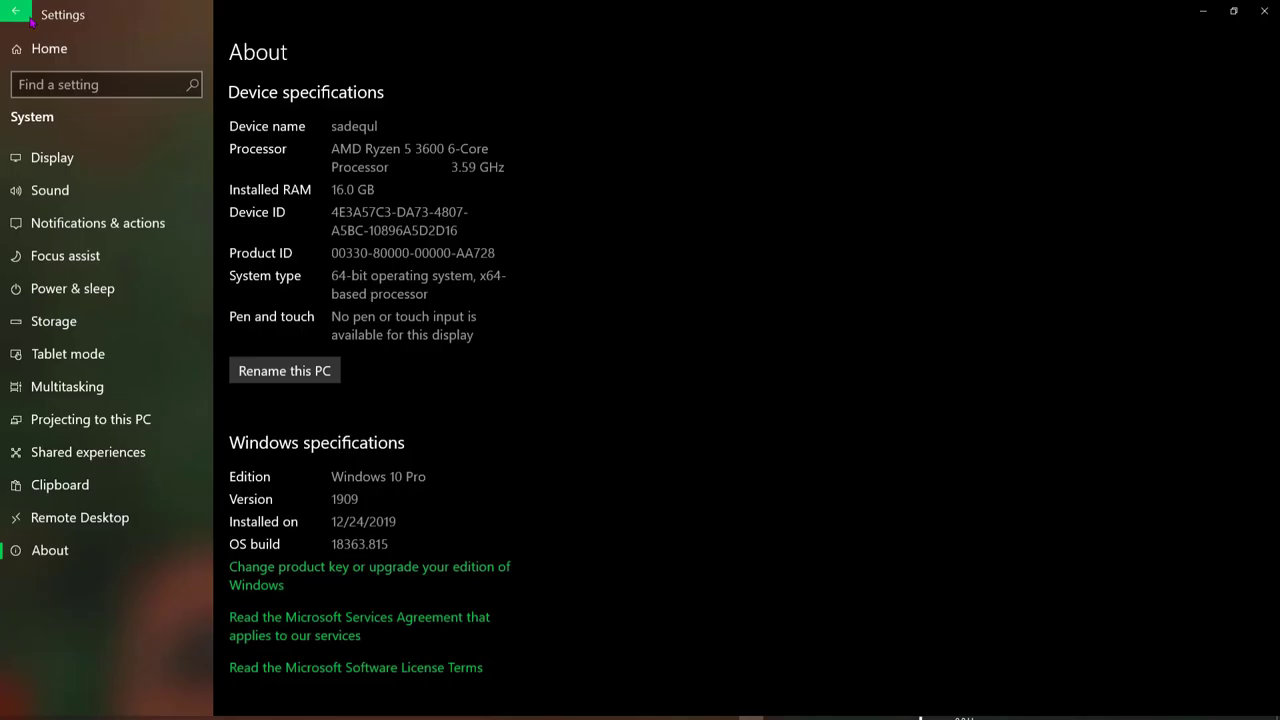
Step: Return to the Settings home and open the Mouse page of the Devices category
click(16, 12)
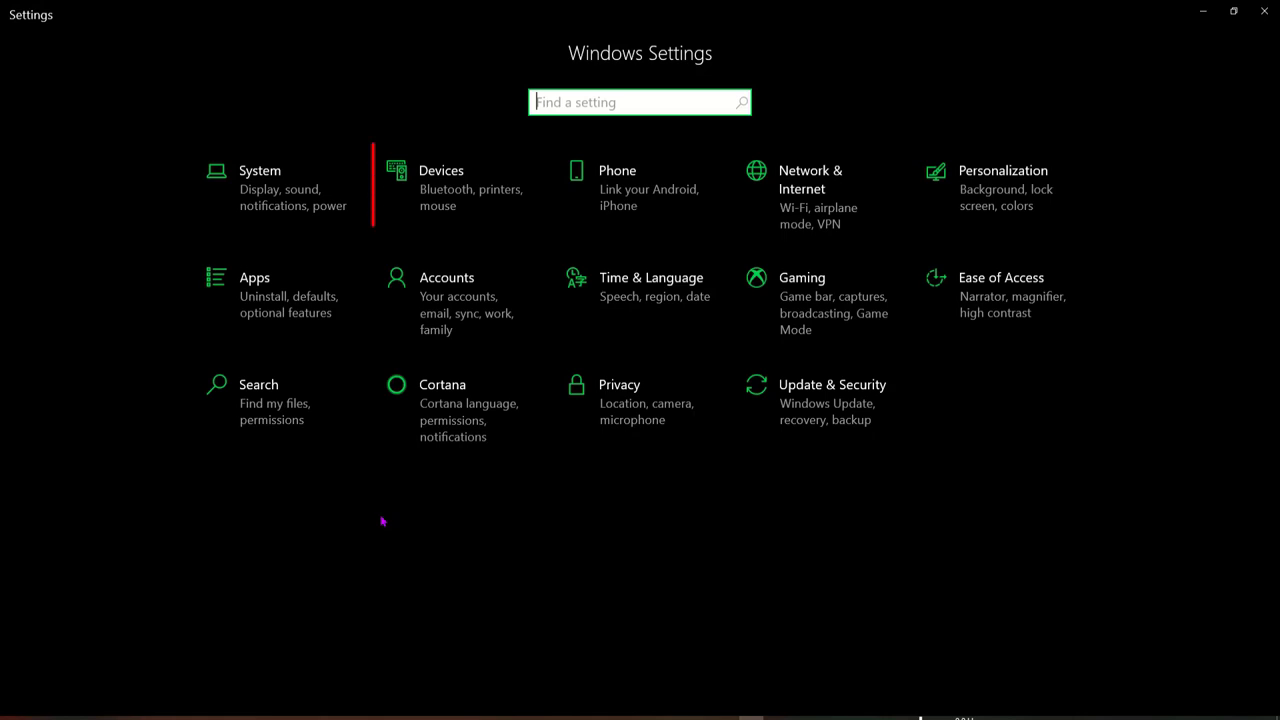
click(446, 199)
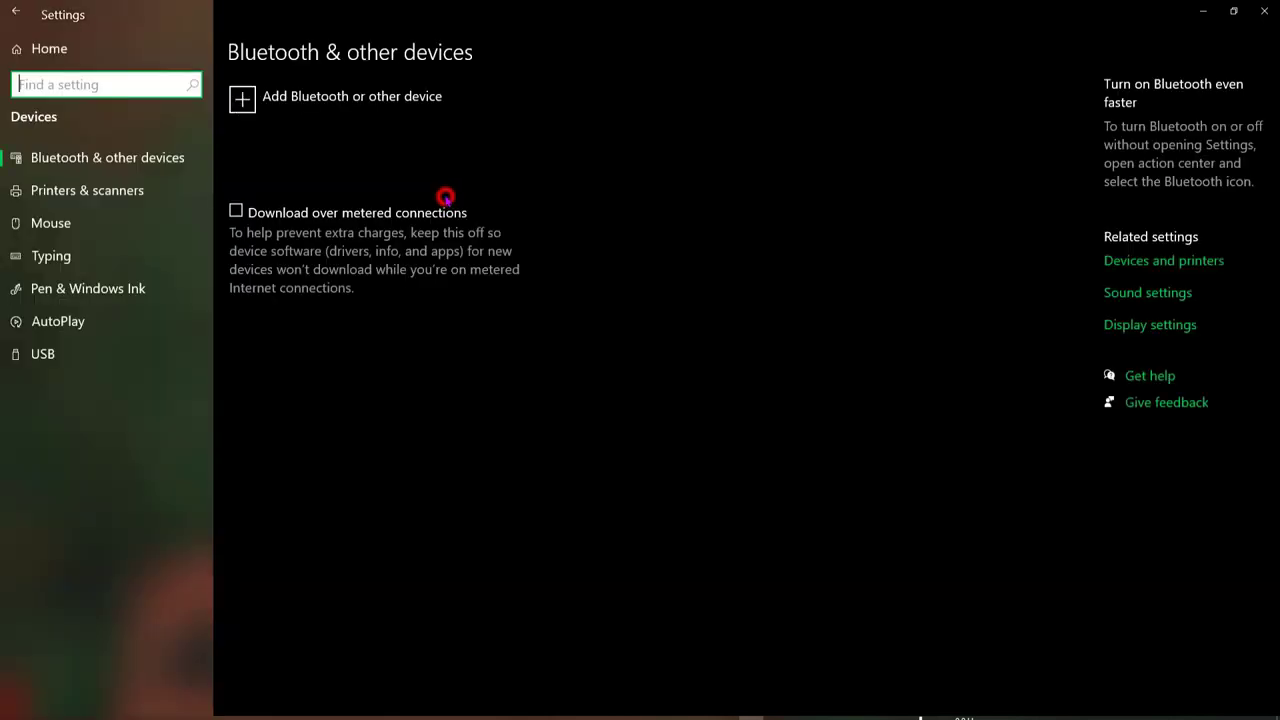
click(62, 226)
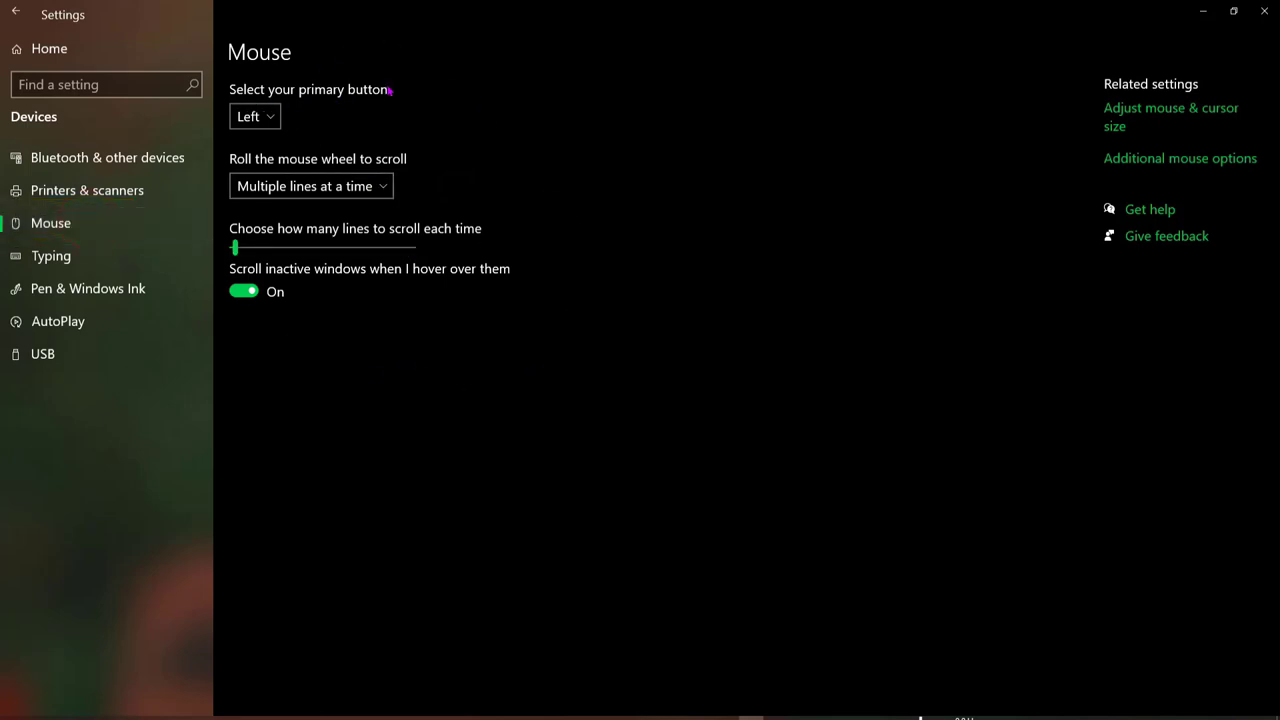
Step: Try Right as the primary mouse button and restore the setting to Left
click(258, 116)
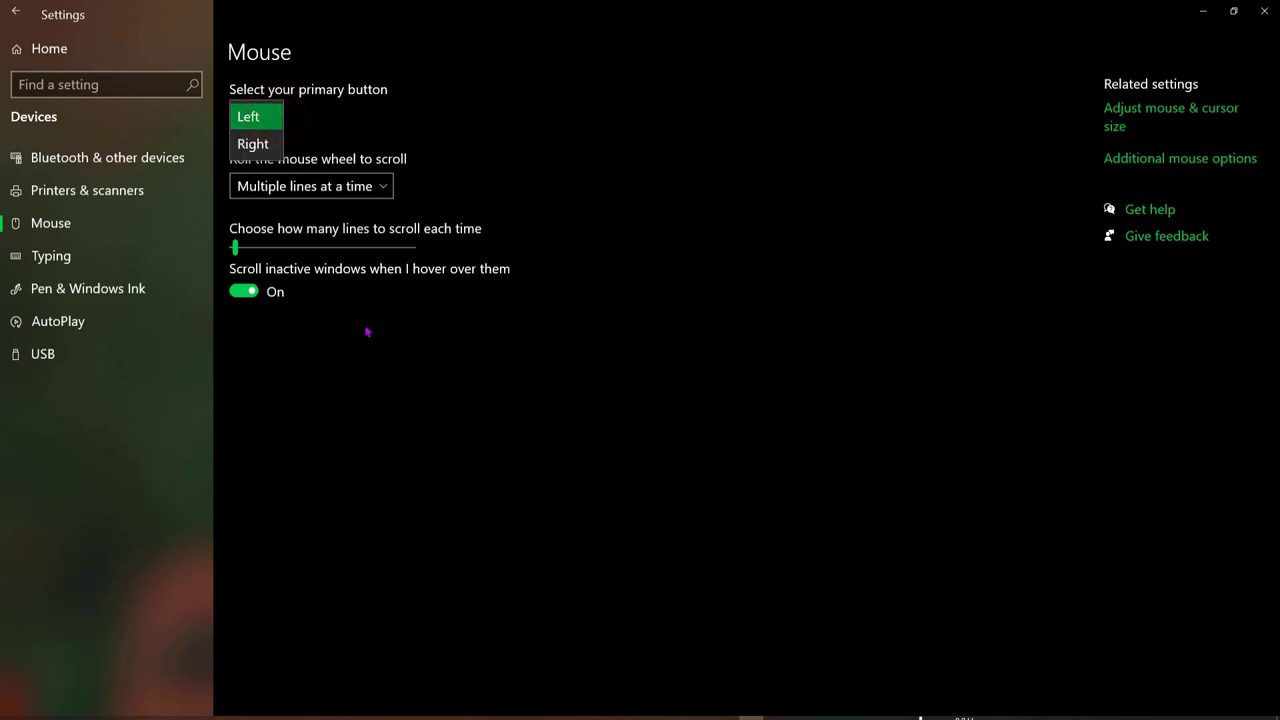
click(252, 116)
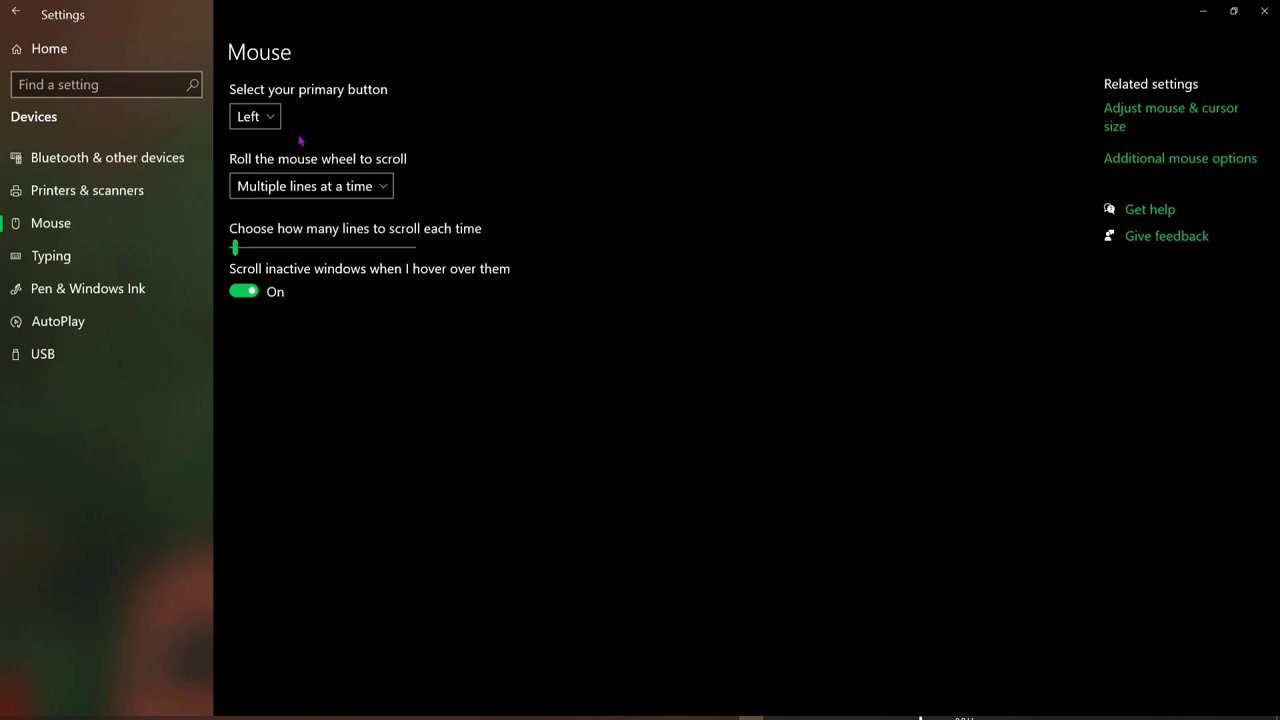
click(273, 116)
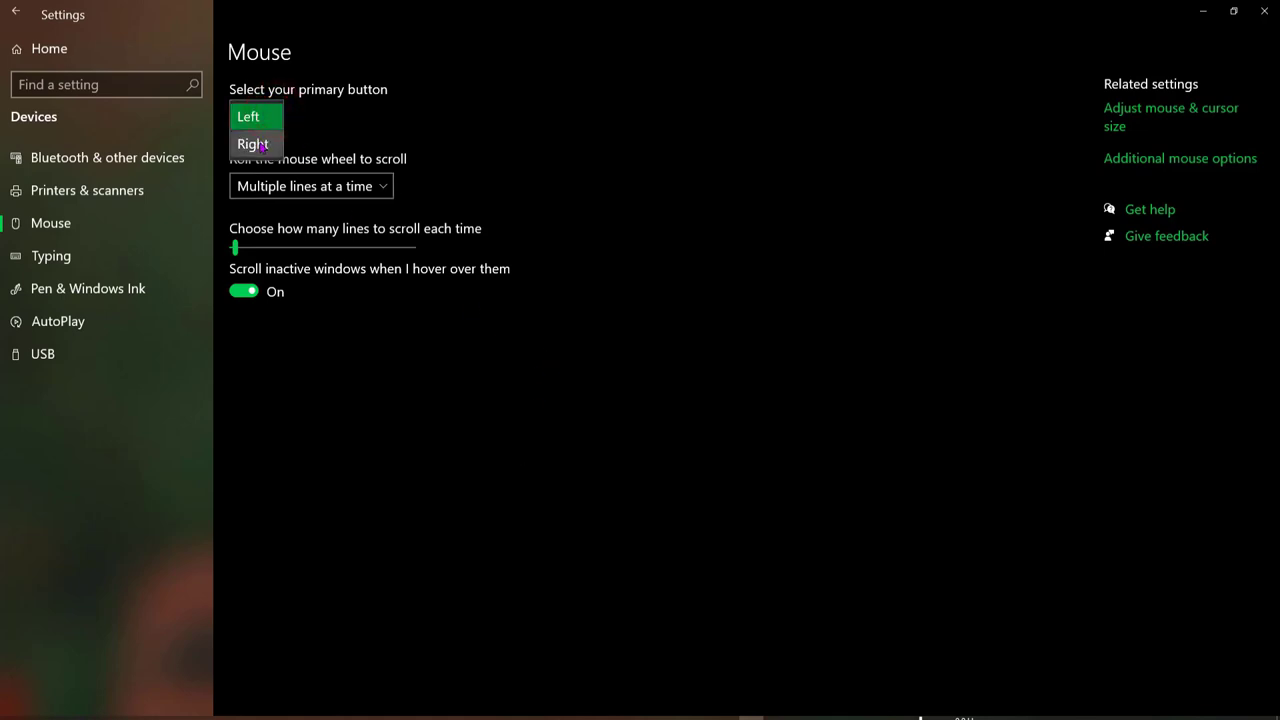
click(262, 145)
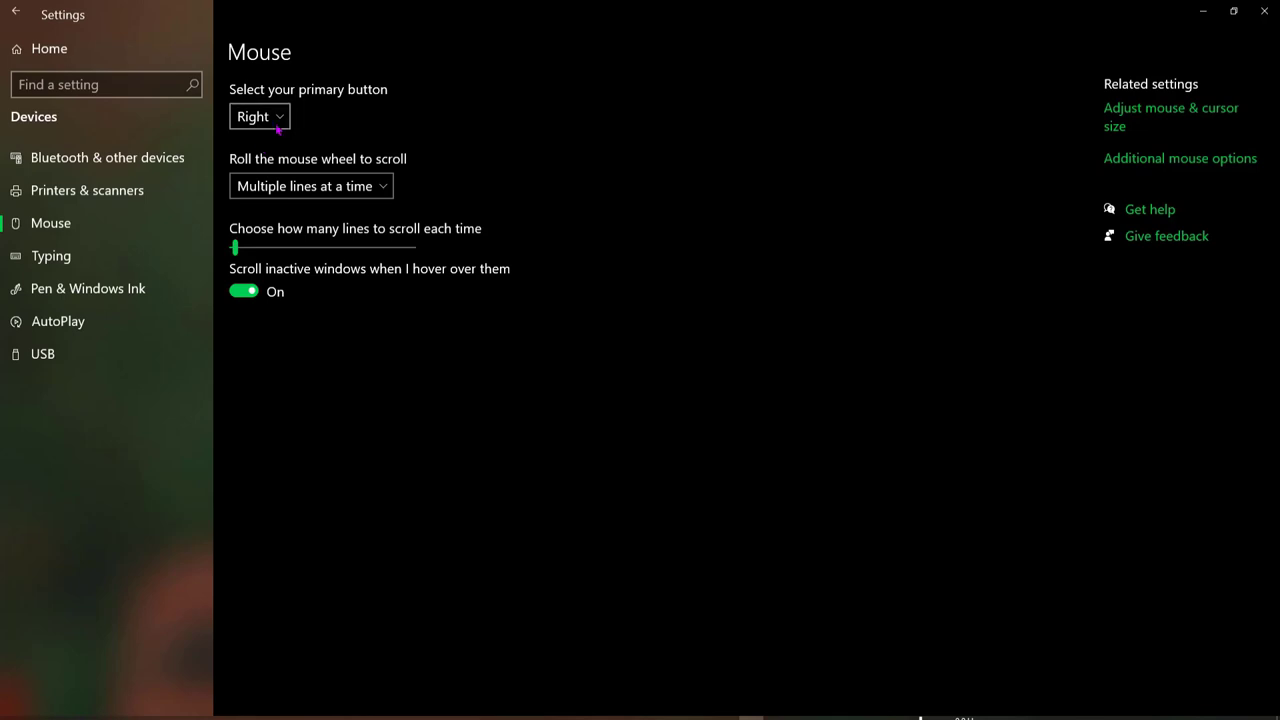
click(281, 118)
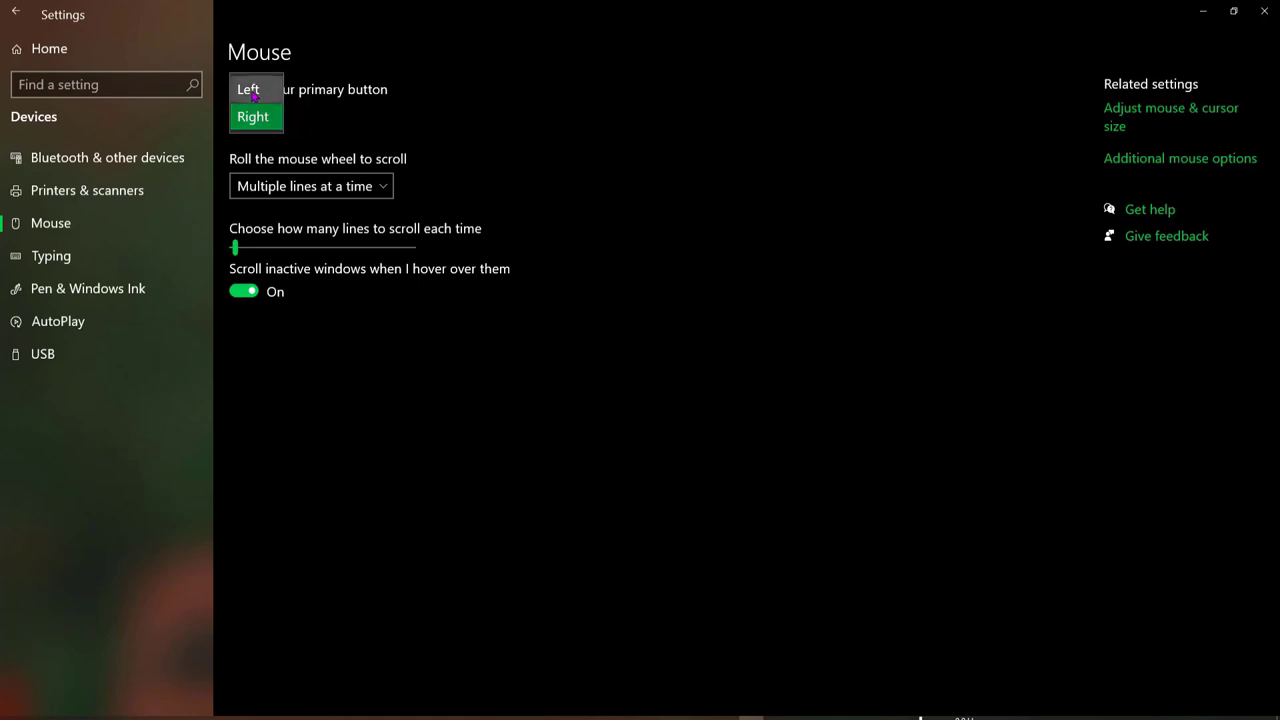
click(252, 92)
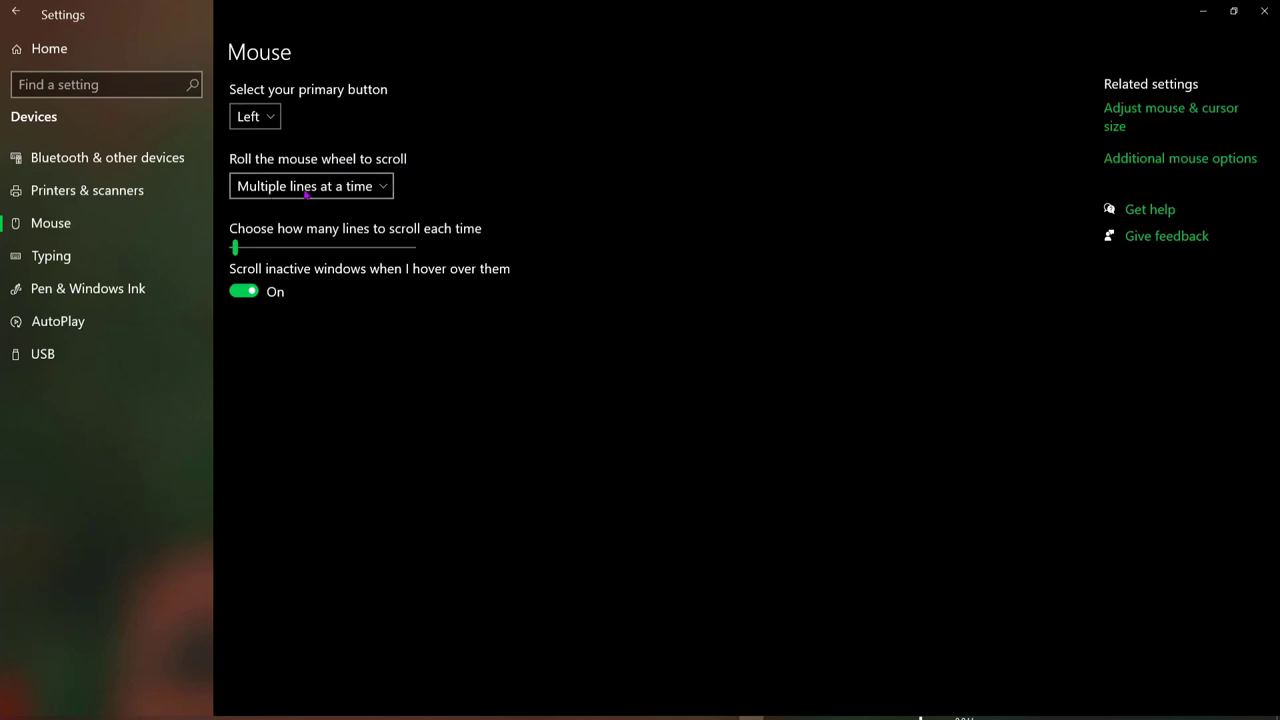
Step: Choose "Multiple lines at a time" for how the mouse wheel scrolls
click(381, 188)
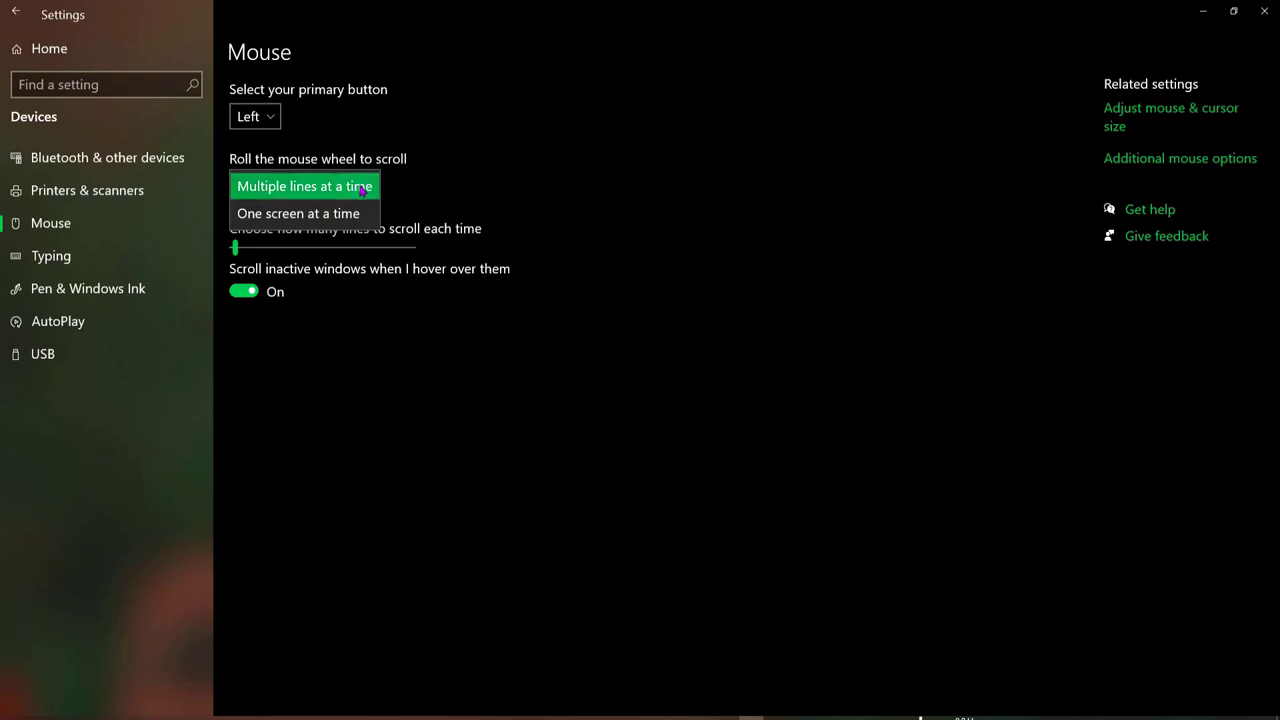
click(362, 190)
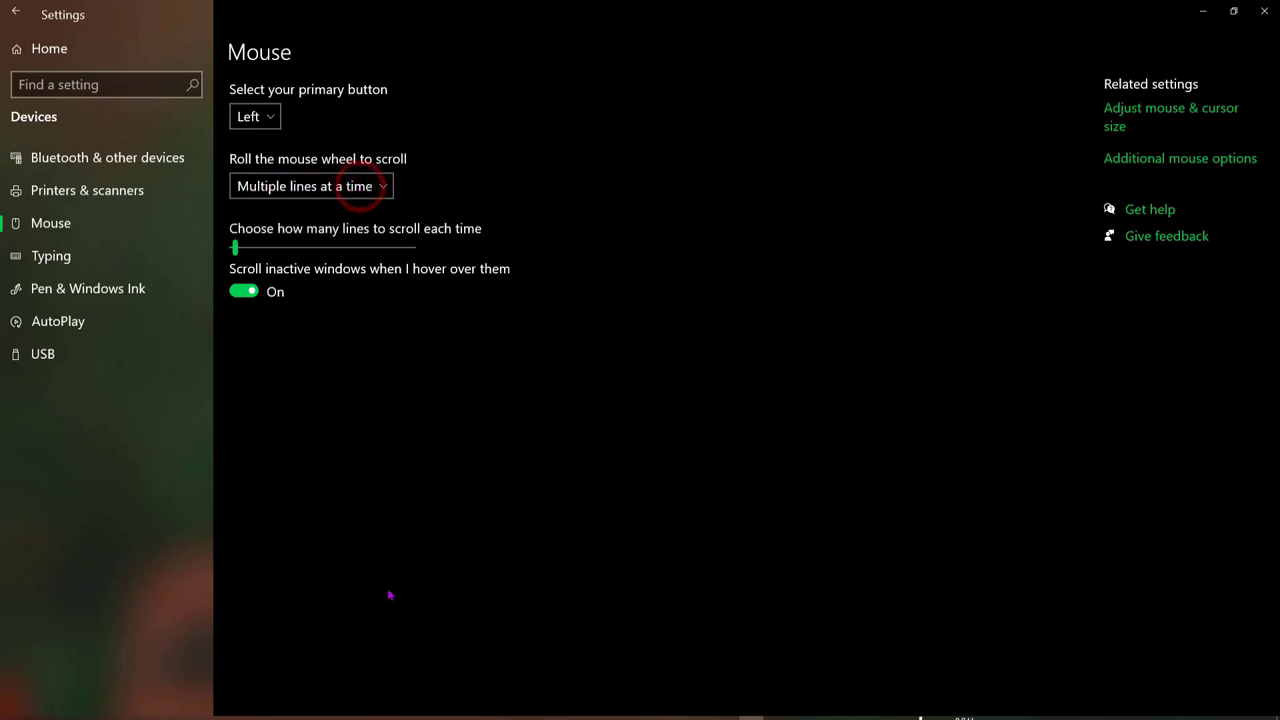
Step: Switch to Chrome and test the mouse wheel scrolling up and down the prothomalo.com/bangladesh news page
click(325, 716)
click(893, 17)
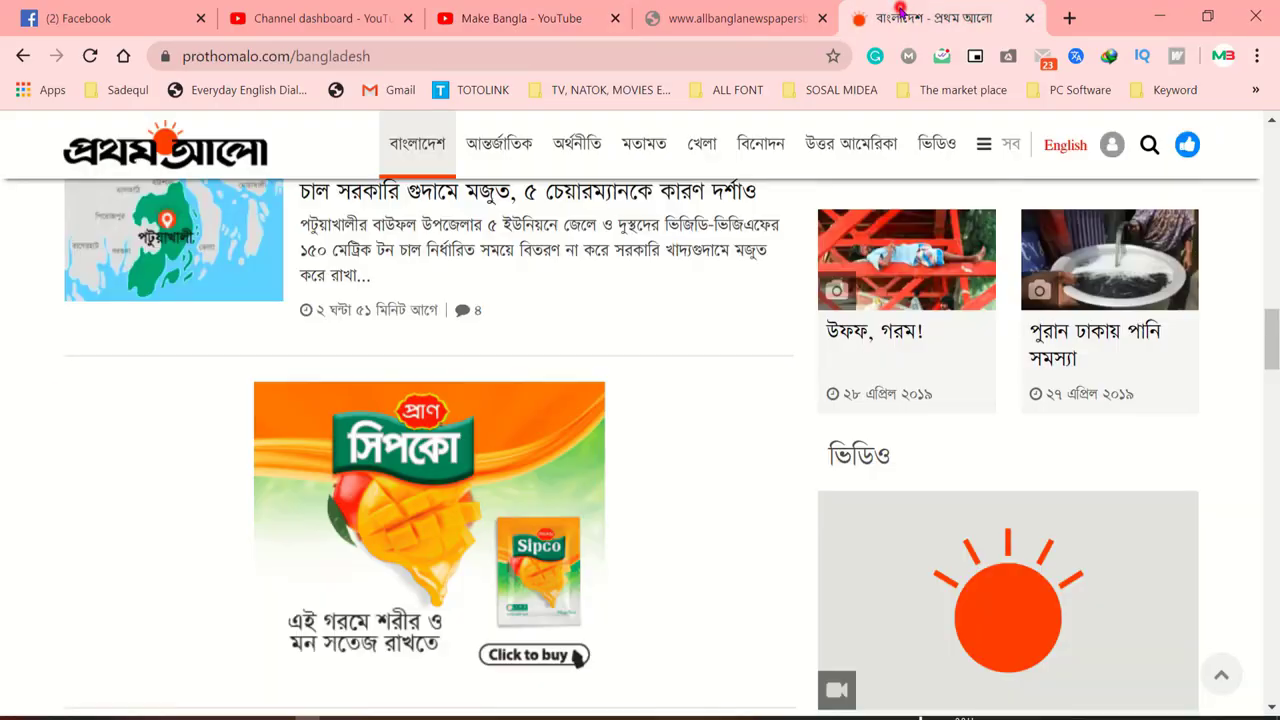
scroll(585, 472, up, 8)
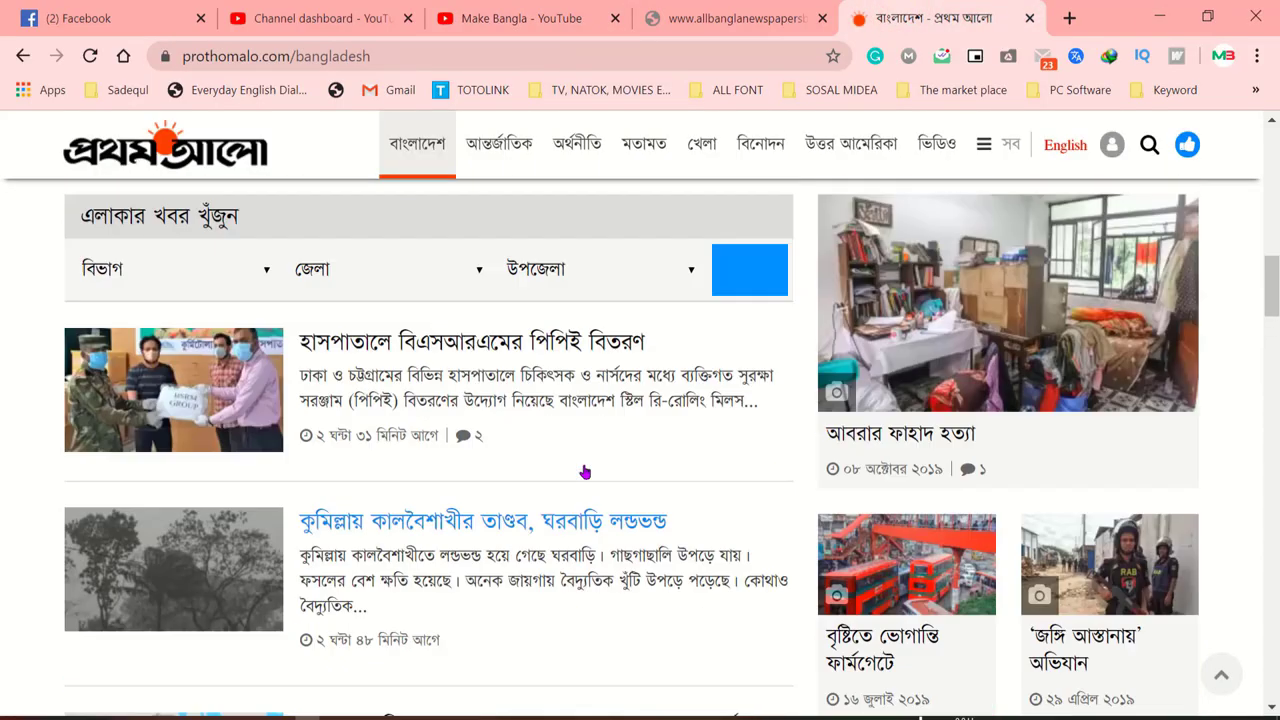
scroll(585, 472, down, 4)
scroll(585, 472, down, 3)
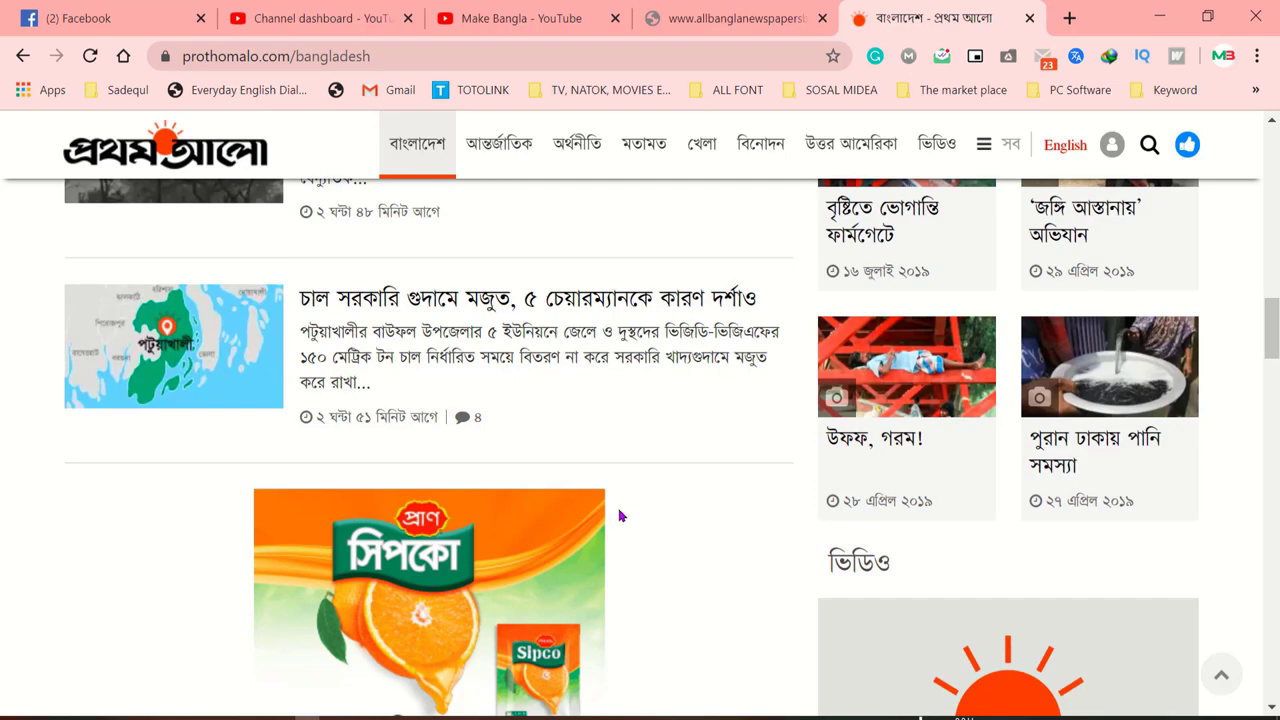
scroll(619, 515, down, 6)
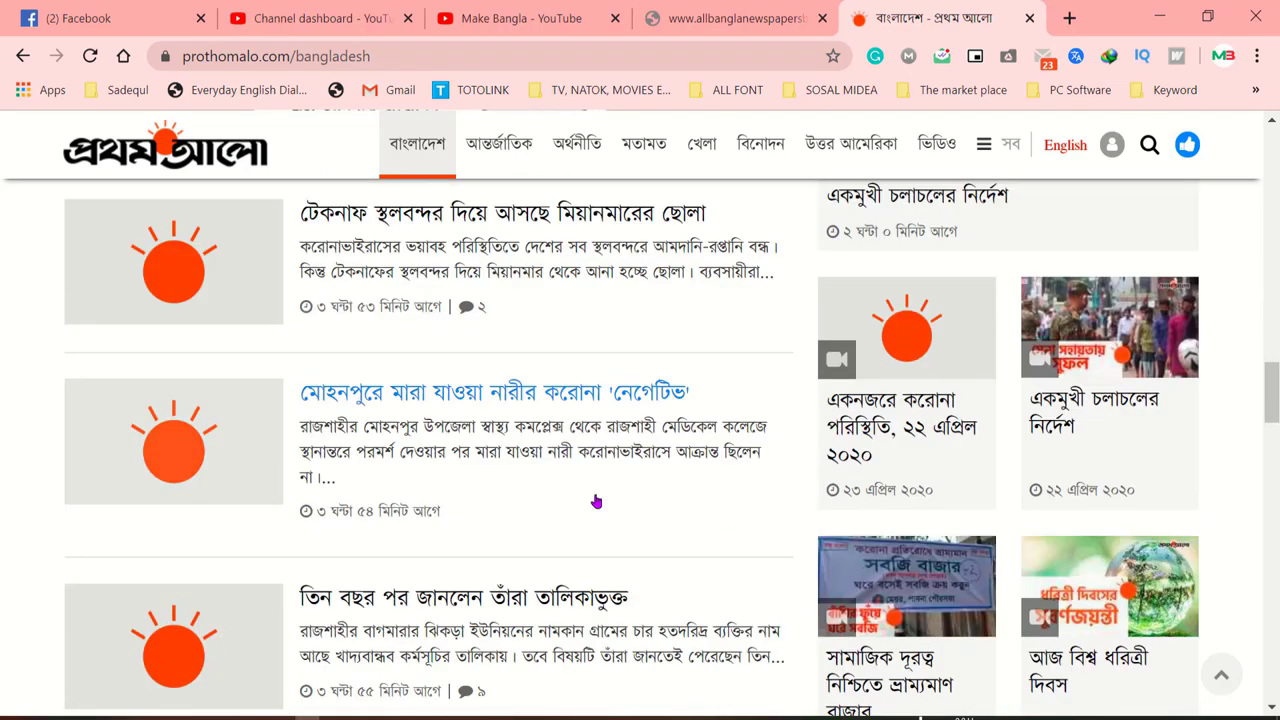
scroll(596, 501, down, 1)
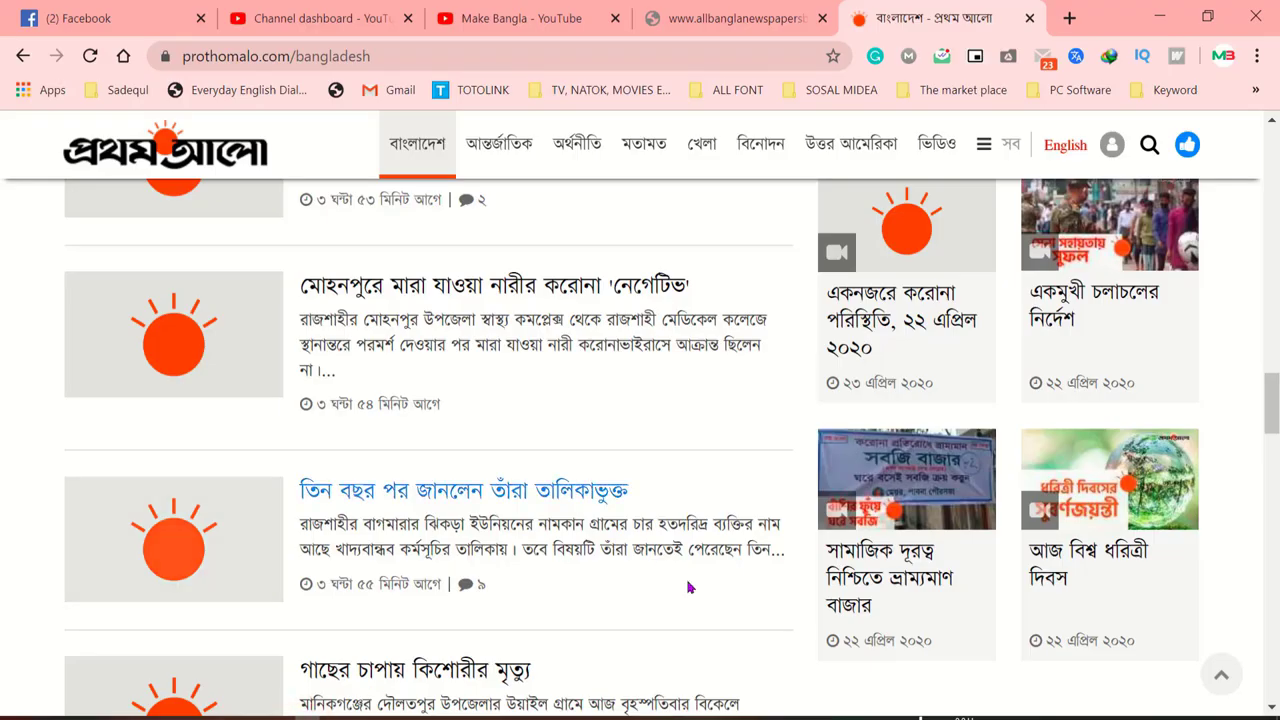
Step: Finish the scrolling test on the news page, switch to Settings and set the mouse wheel to scroll "One screen at a time"
scroll(685, 588, down, 1)
scroll(678, 589, down, 1)
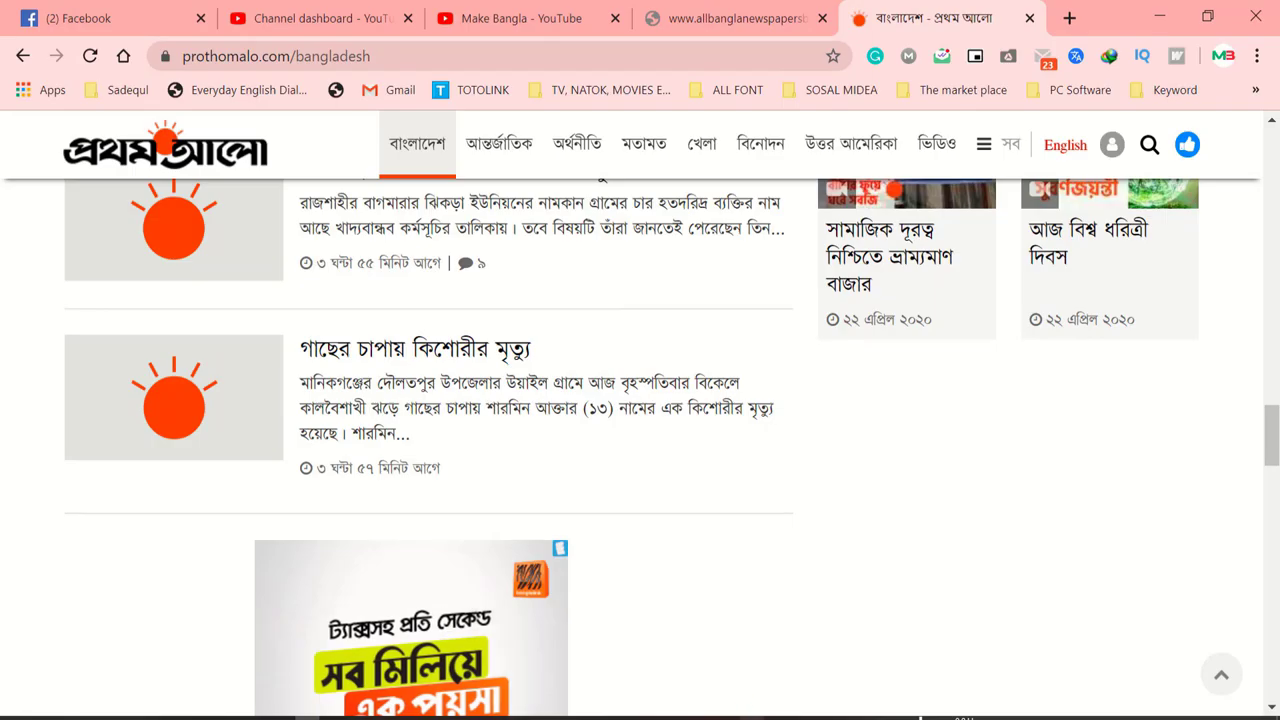
click(748, 712)
click(374, 185)
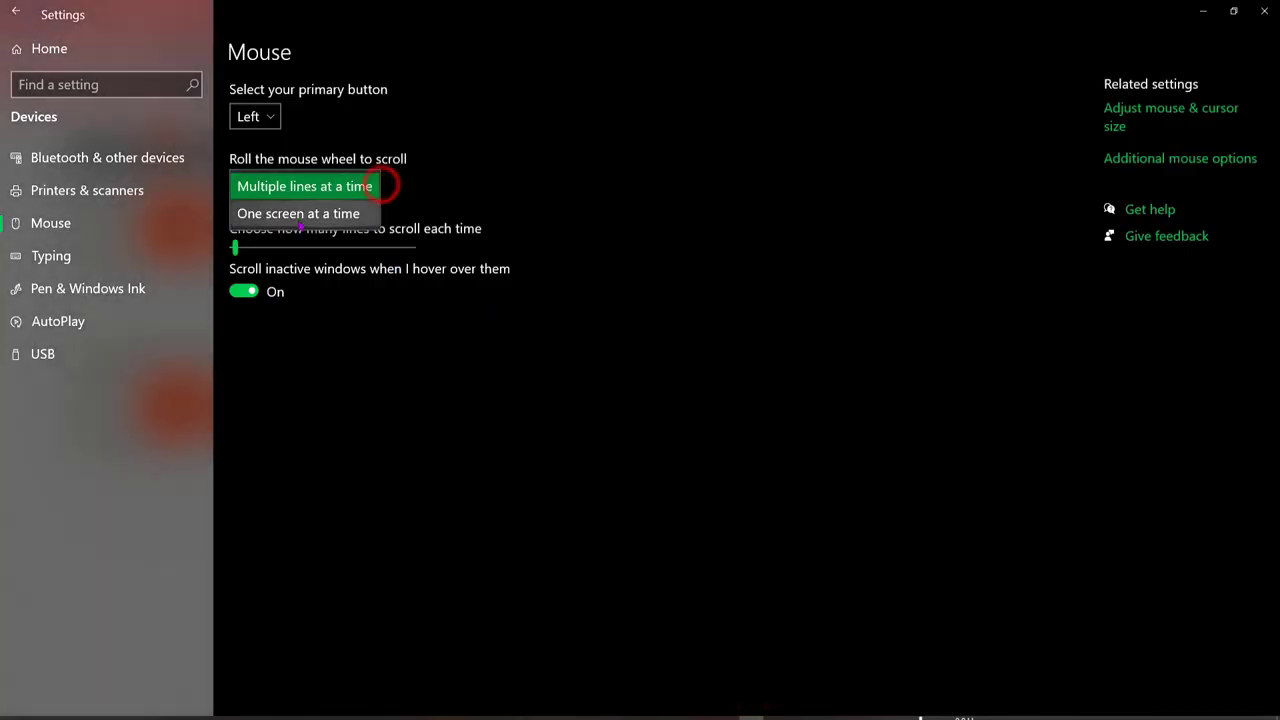
click(360, 214)
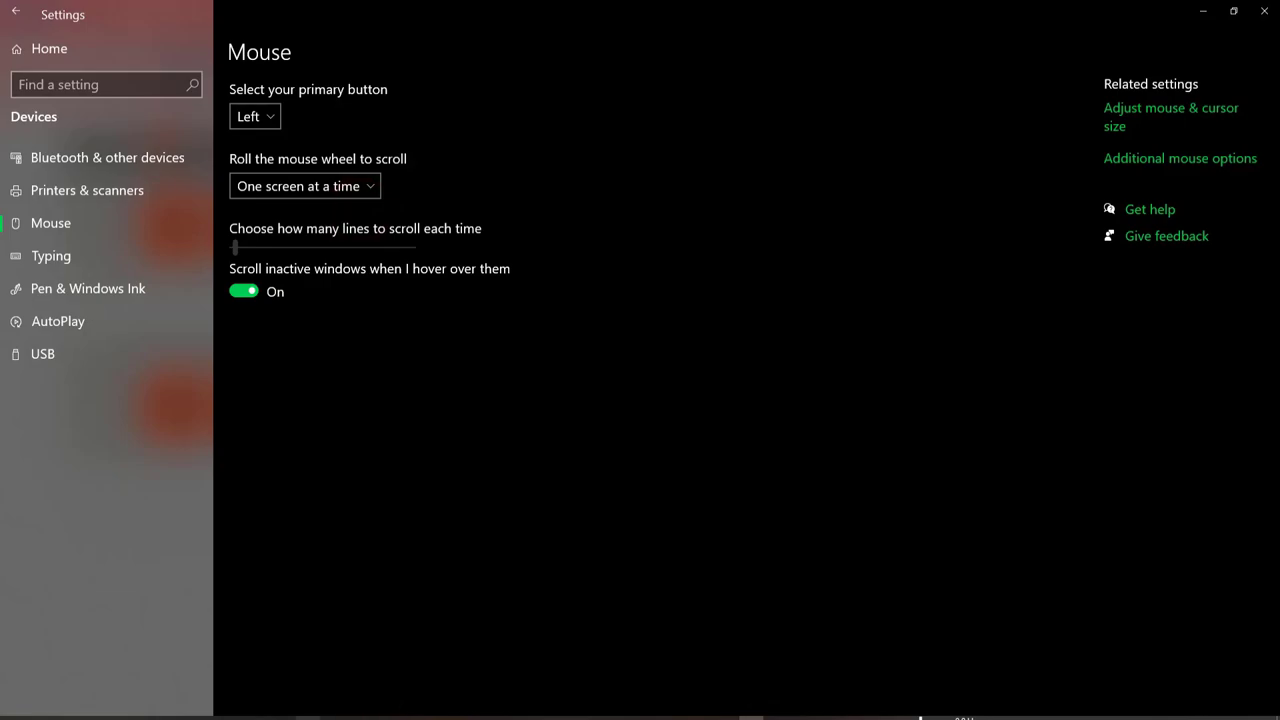
Step: Switch to Chrome and test one-screen wheel scrolling down and up on the prothomalo.com/bangladesh page
click(310, 712)
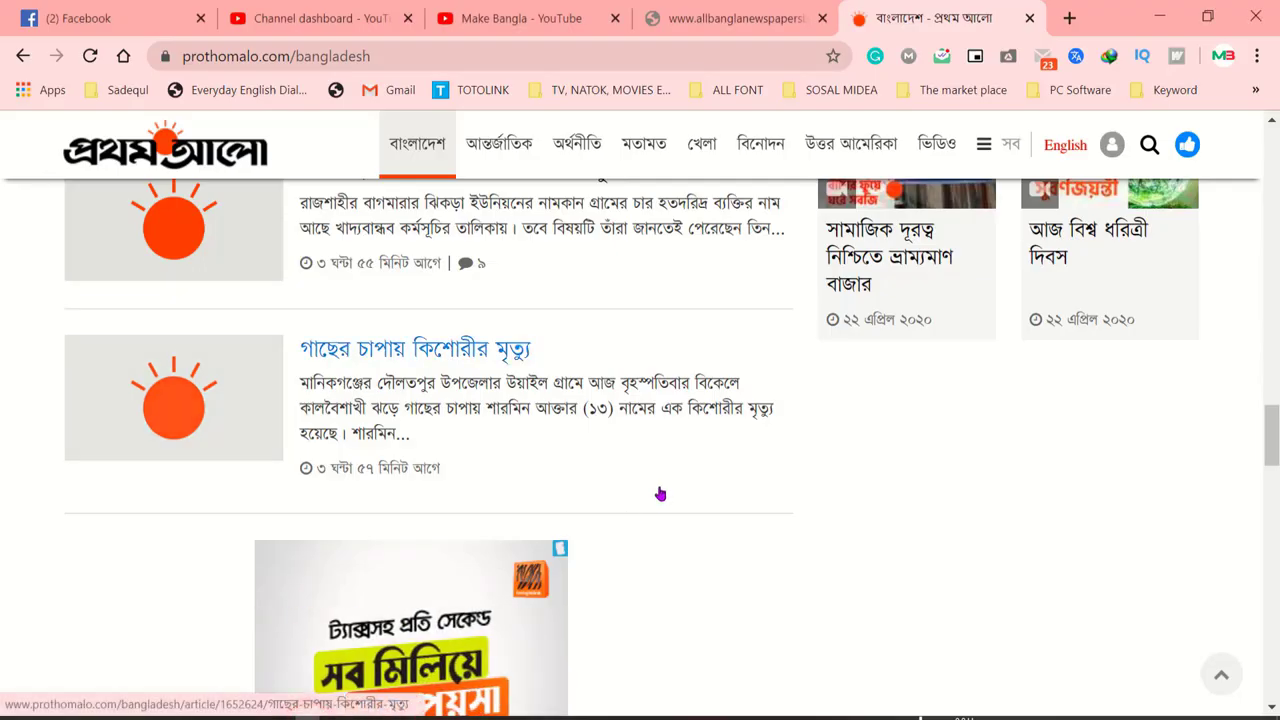
scroll(655, 493, down, 1)
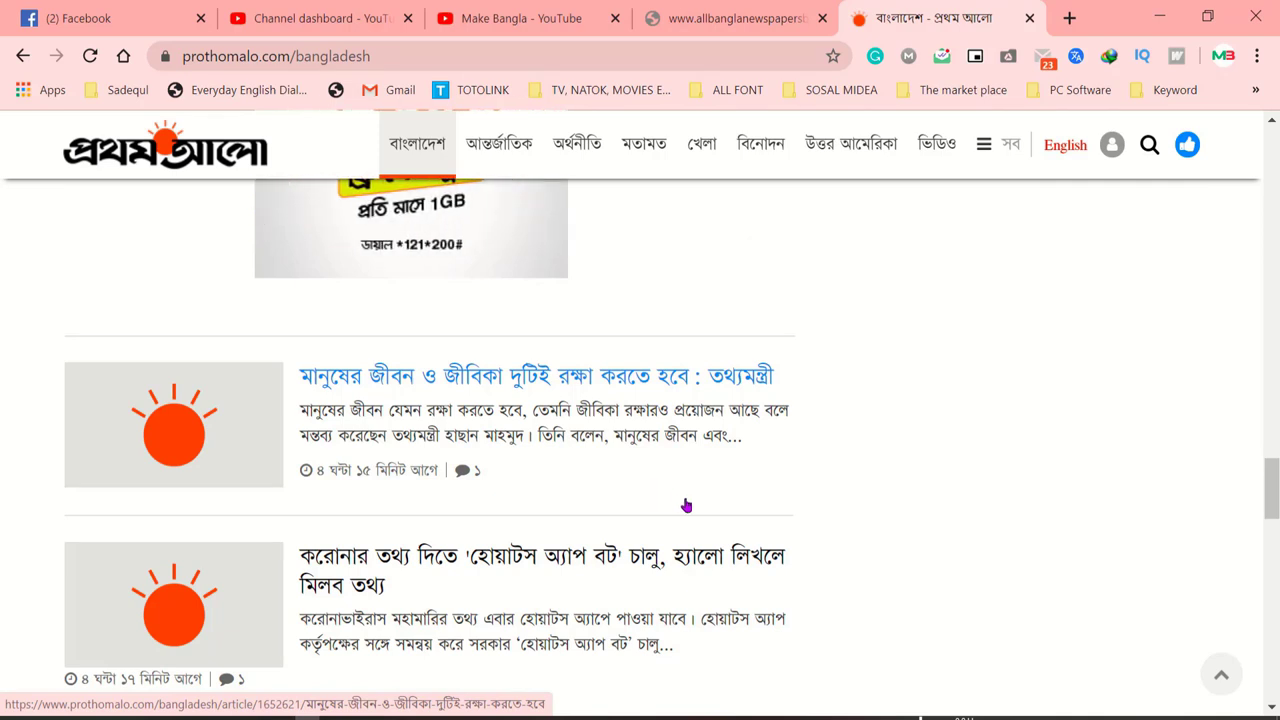
scroll(686, 506, up, 5)
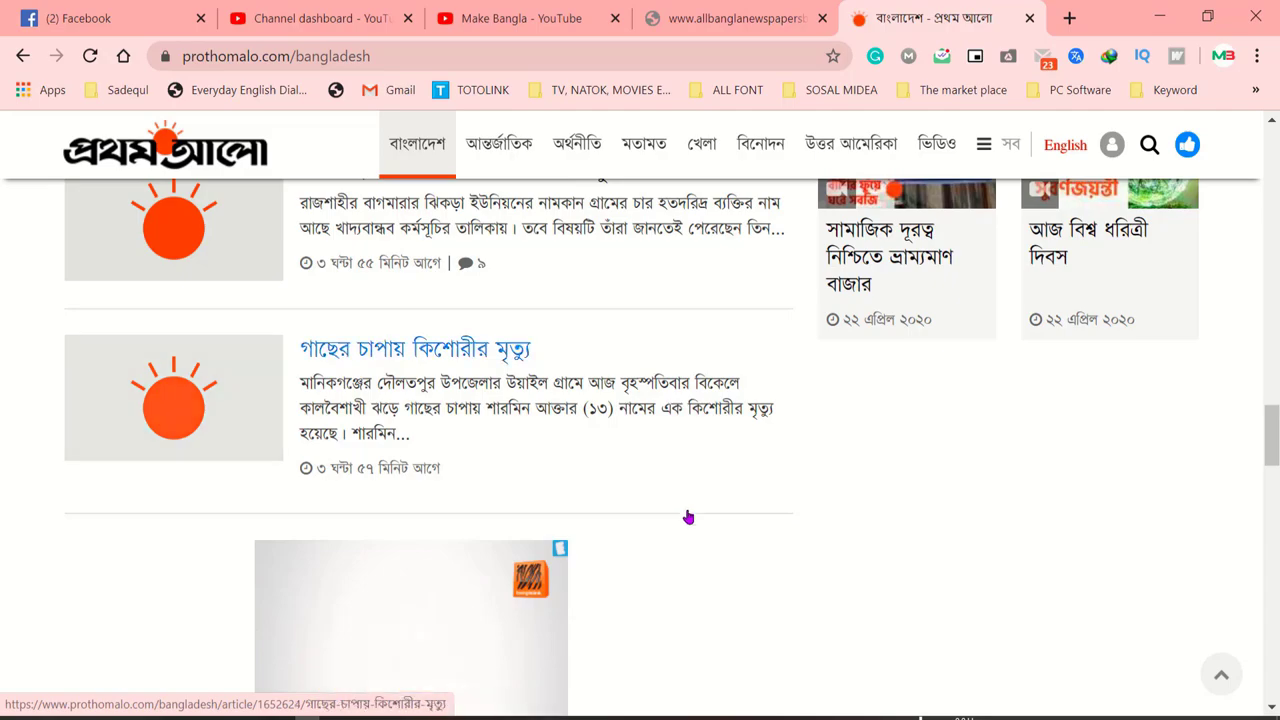
Step: Switch to Settings, restore wheel scrolling to "Multiple lines at a time" and toggle scrolling of inactive windows off and back on
key(alt+Tab)
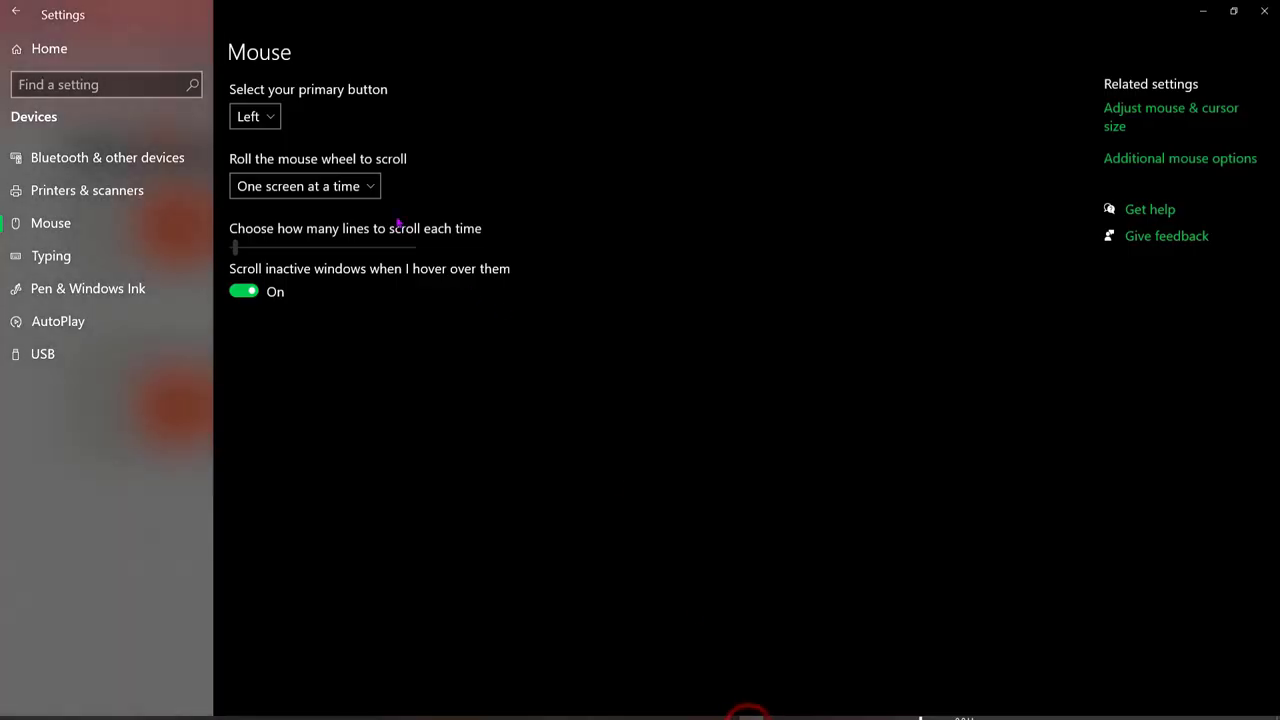
click(369, 186)
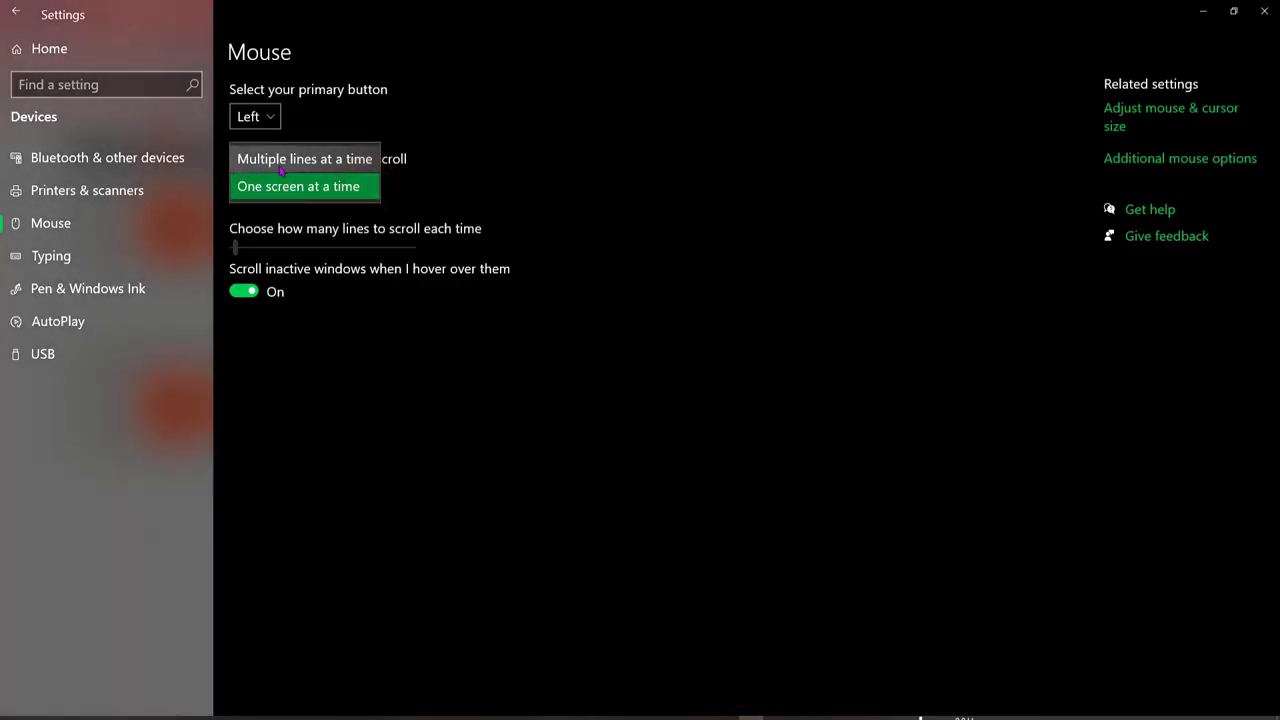
click(360, 162)
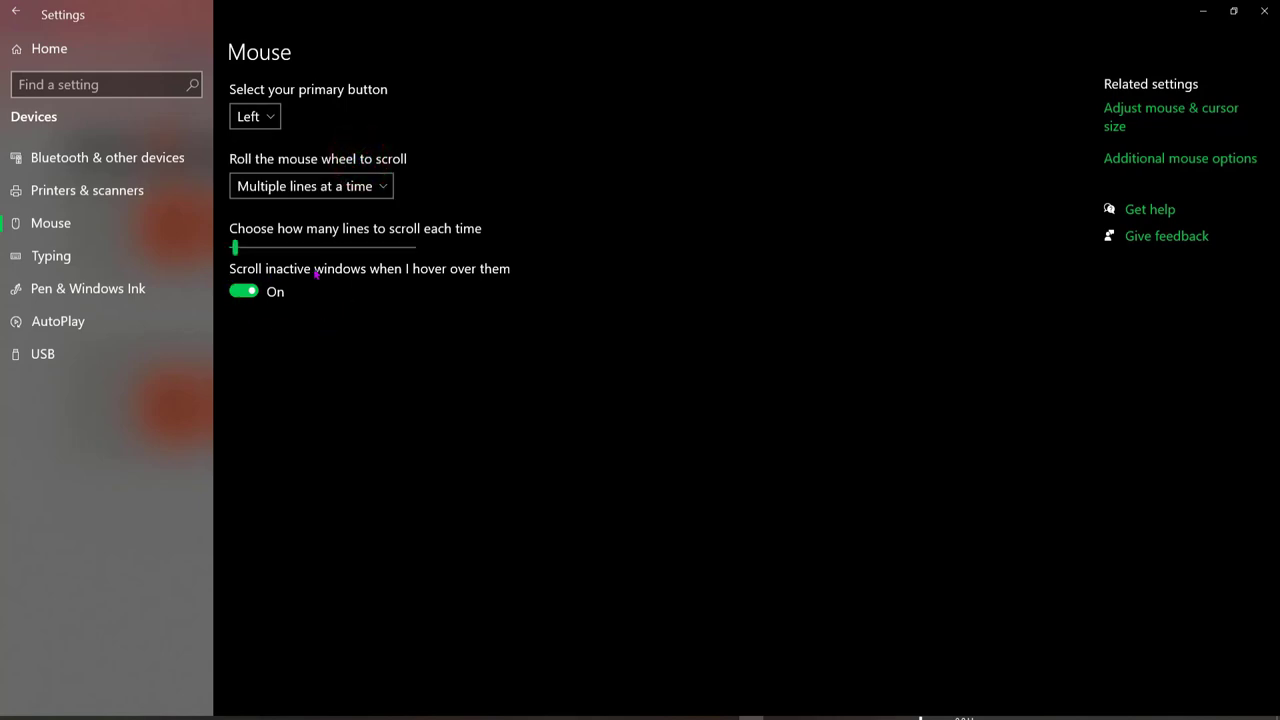
click(245, 292)
click(247, 291)
Step: Open the mouse and cursor size settings and try the blue, yellow-green and magenta suggested pointer colors
click(1218, 111)
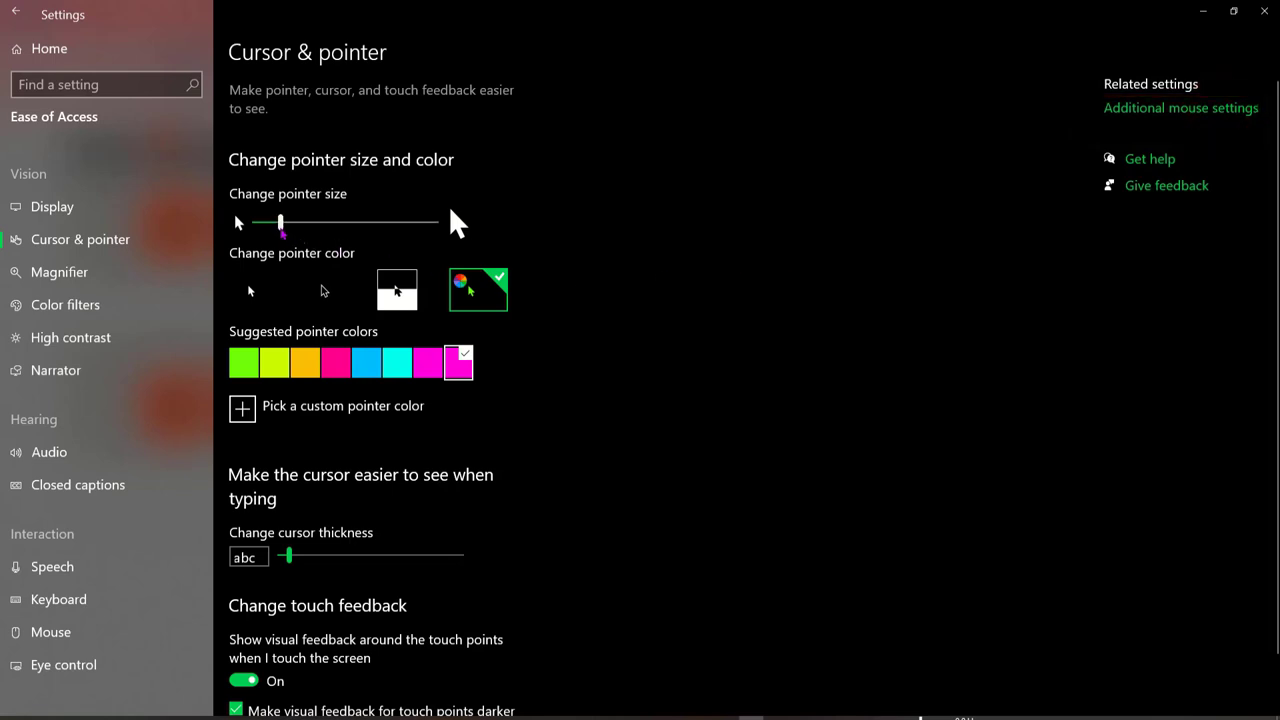
mouse_move(282, 226)
mouse_down()
mouse_move(383, 224)
mouse_move(279, 228)
mouse_up()
click(363, 366)
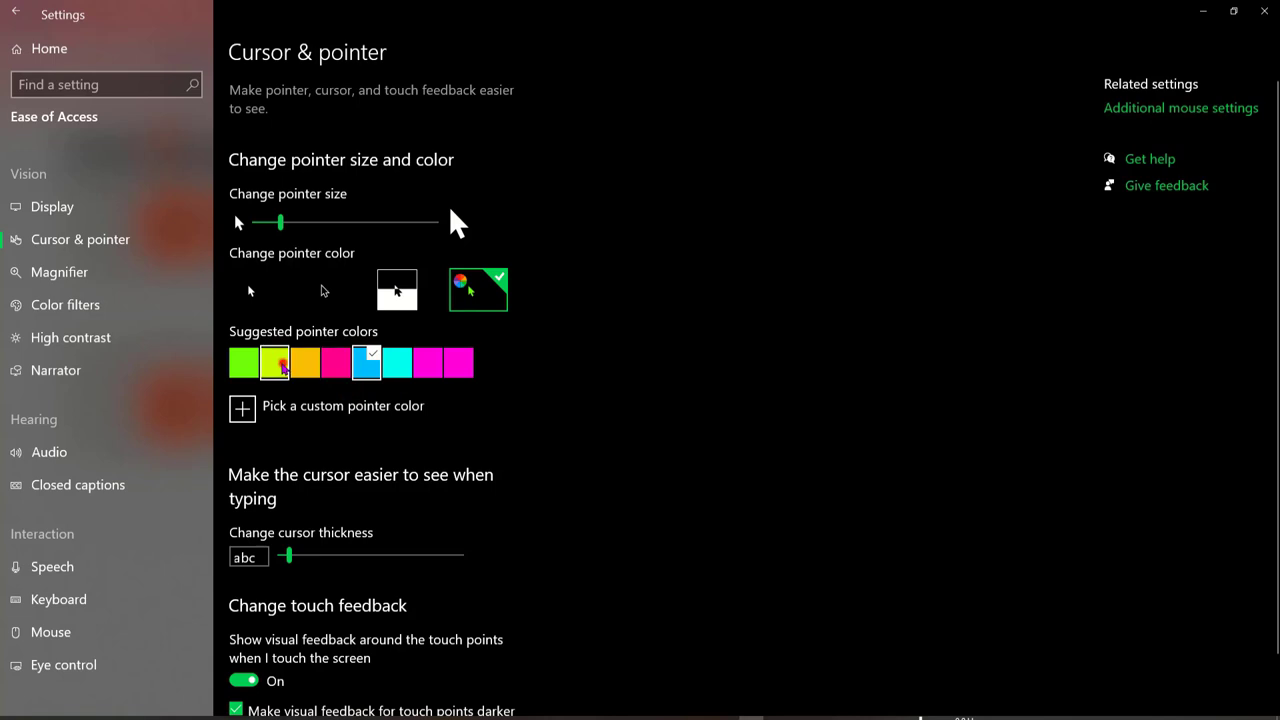
click(277, 364)
click(427, 366)
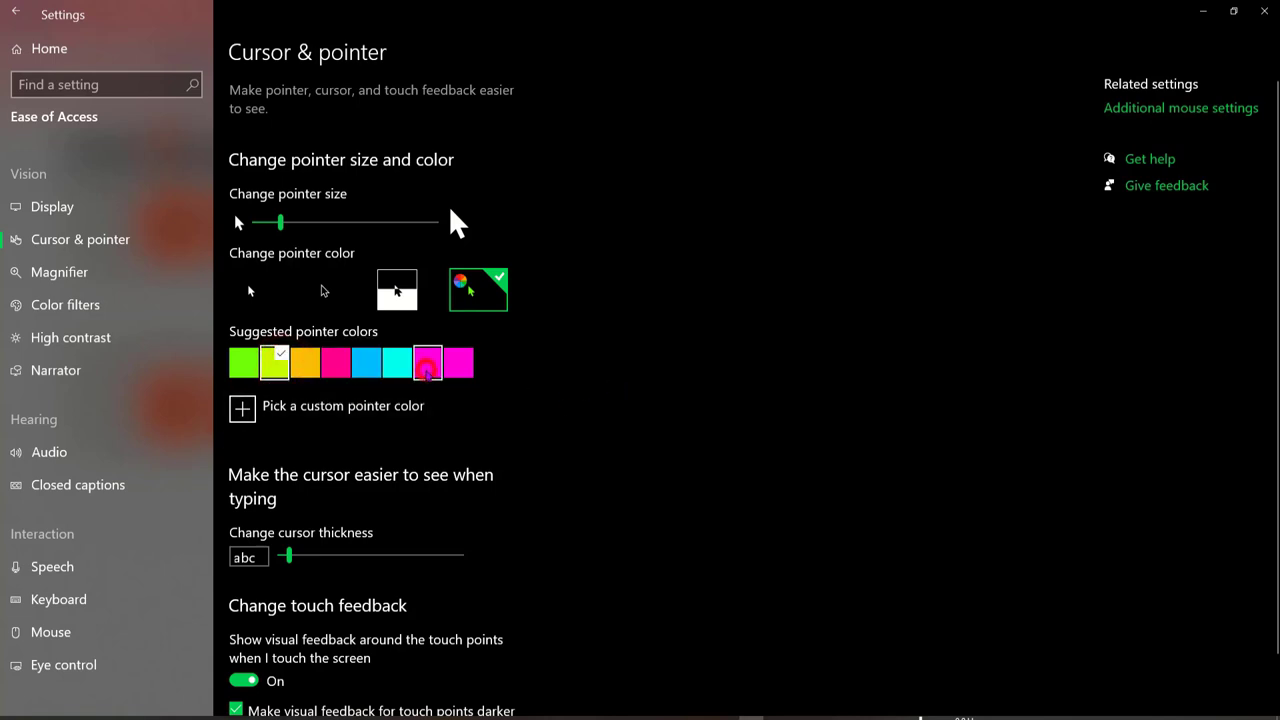
Step: Try the black and white pointer color styles and return to the custom color style
click(322, 290)
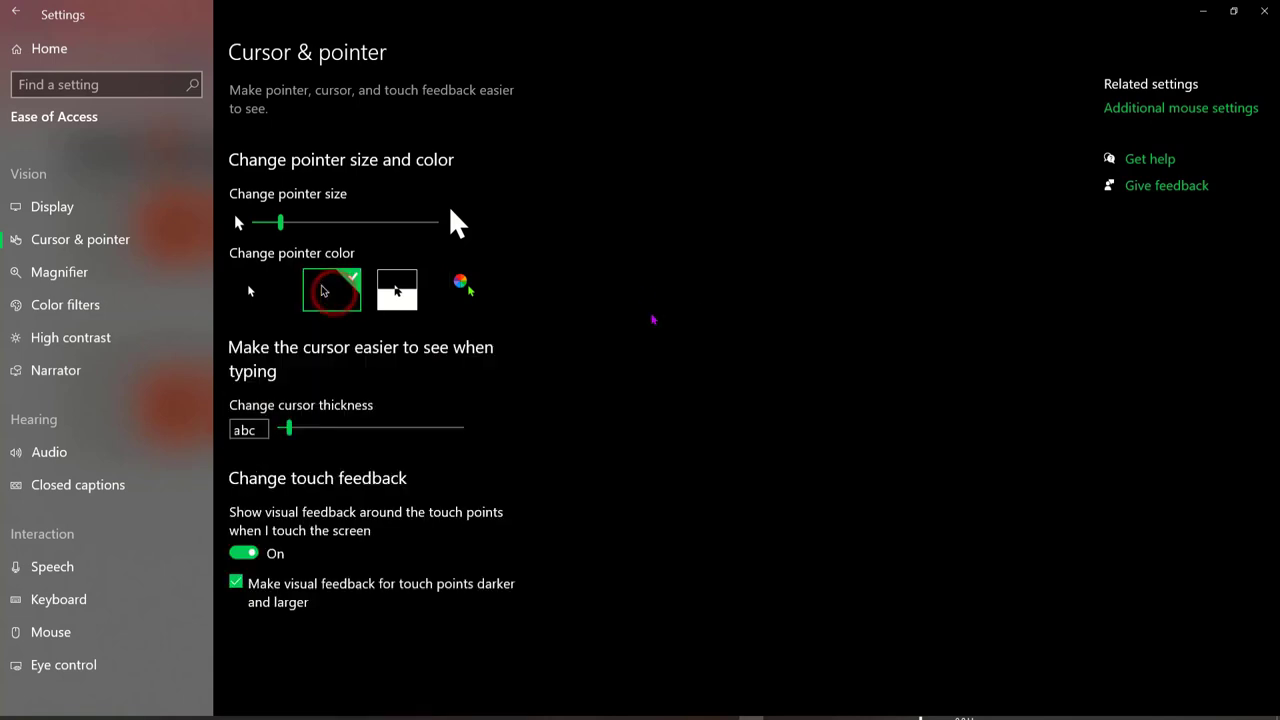
click(255, 291)
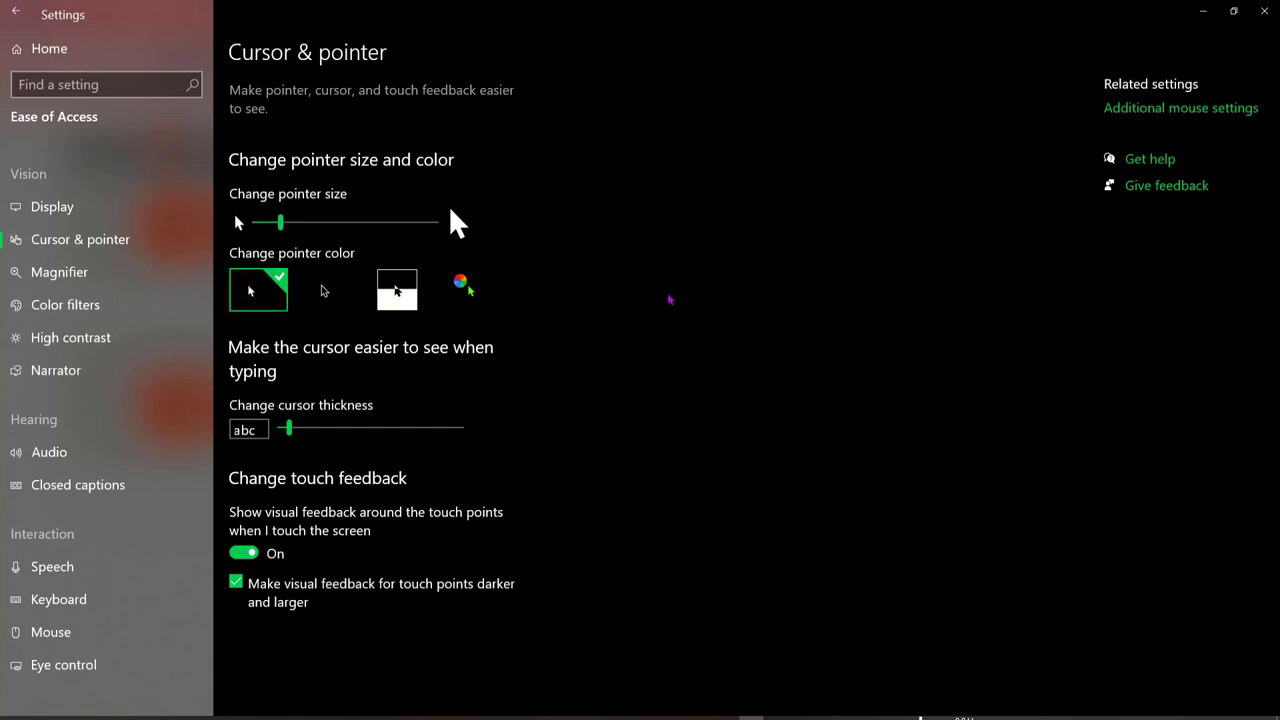
click(476, 298)
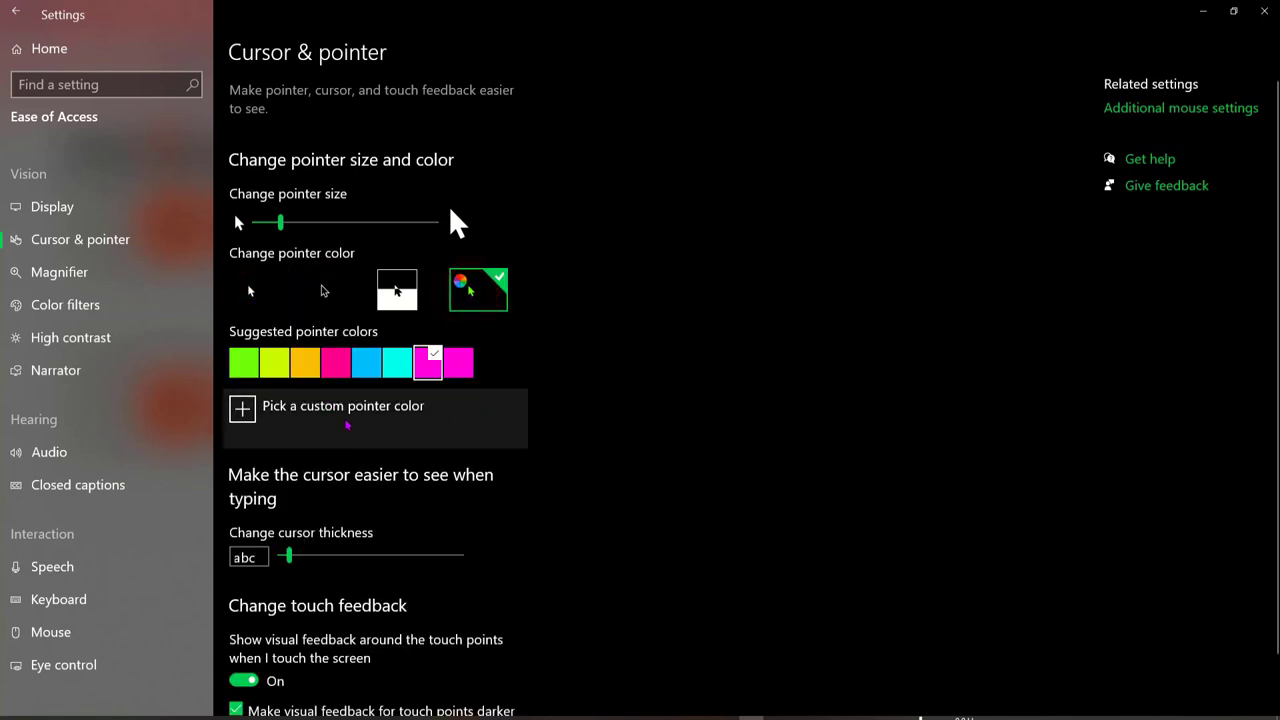
Step: Pick green #25FF00 as the custom pointer color and apply it
click(372, 411)
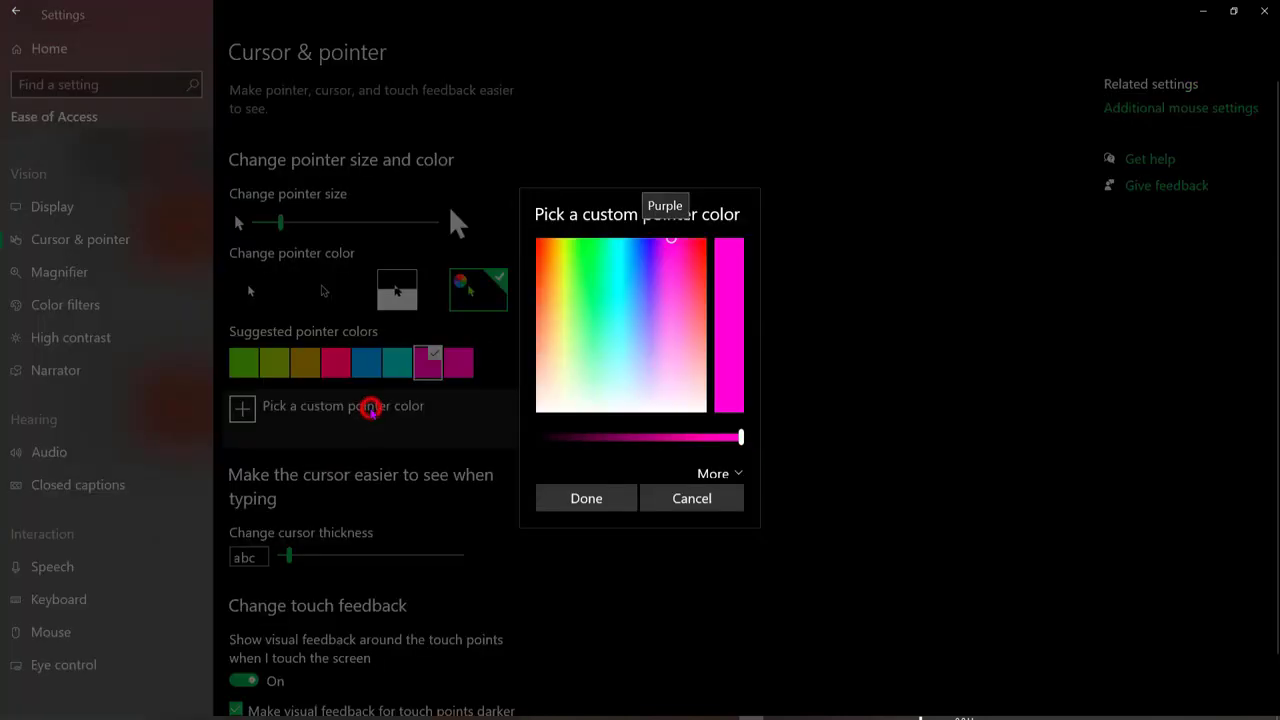
click(629, 275)
drag(610, 275, 587, 242)
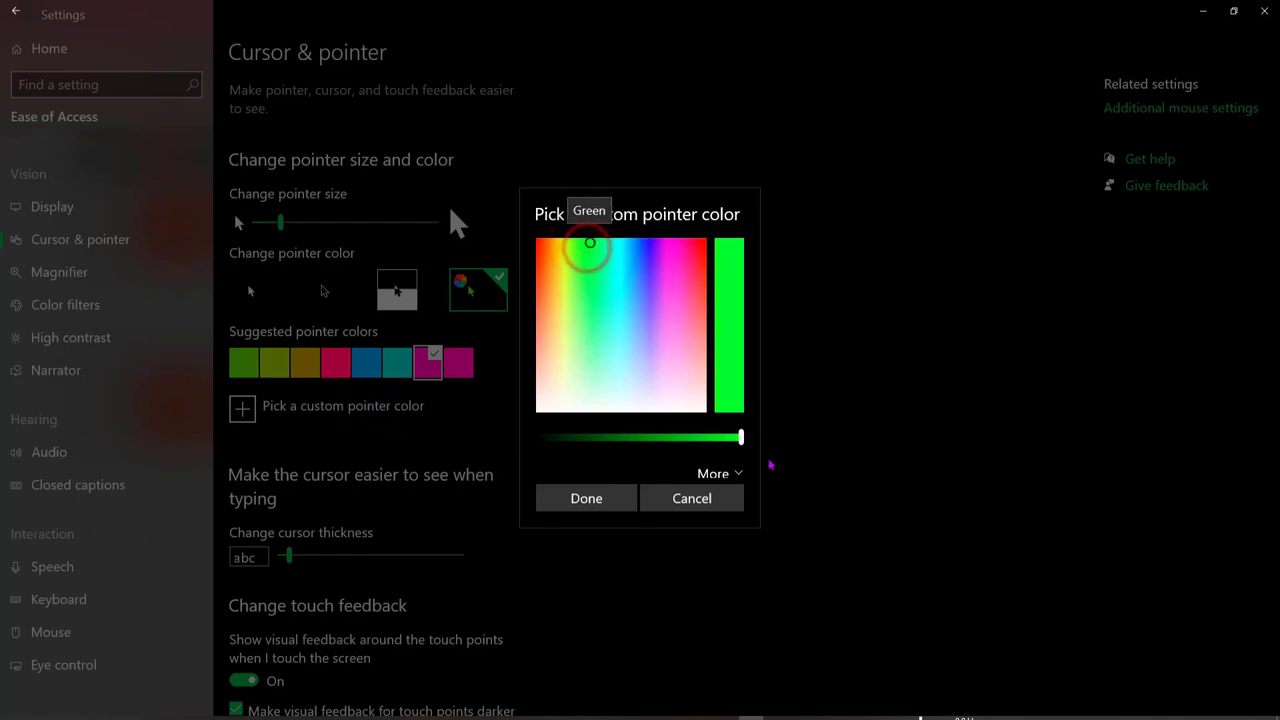
click(732, 473)
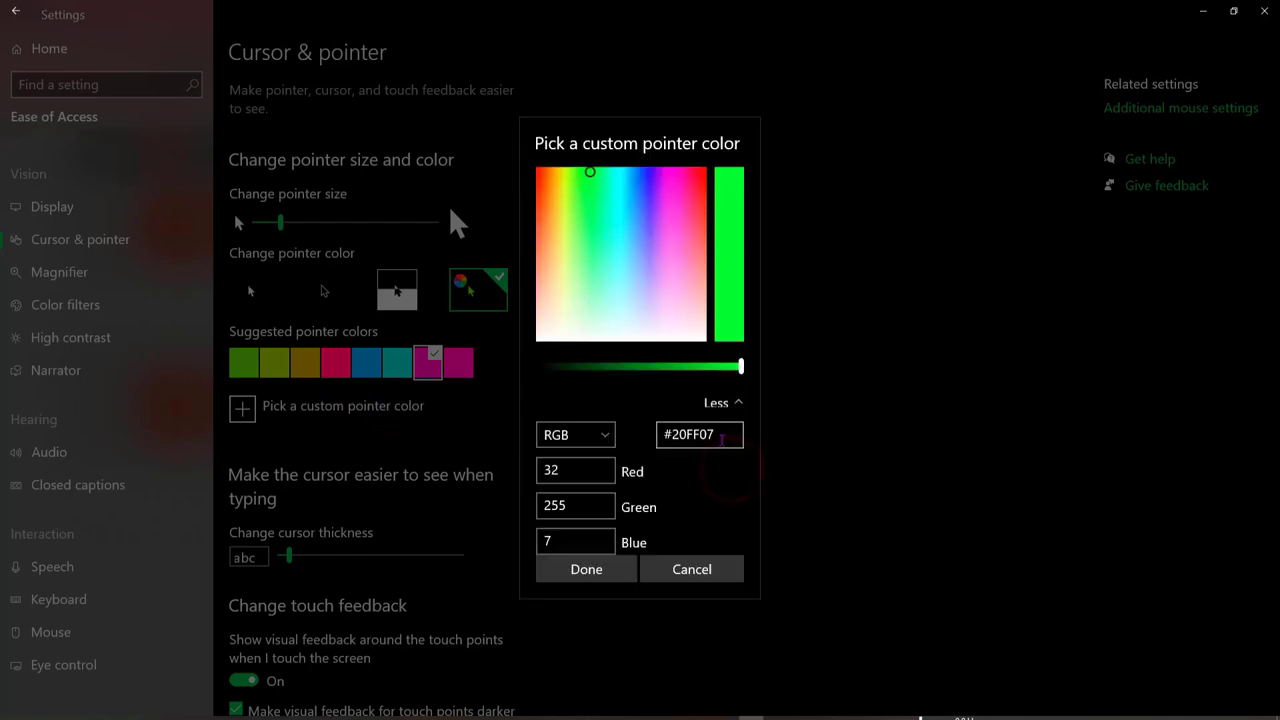
click(722, 434)
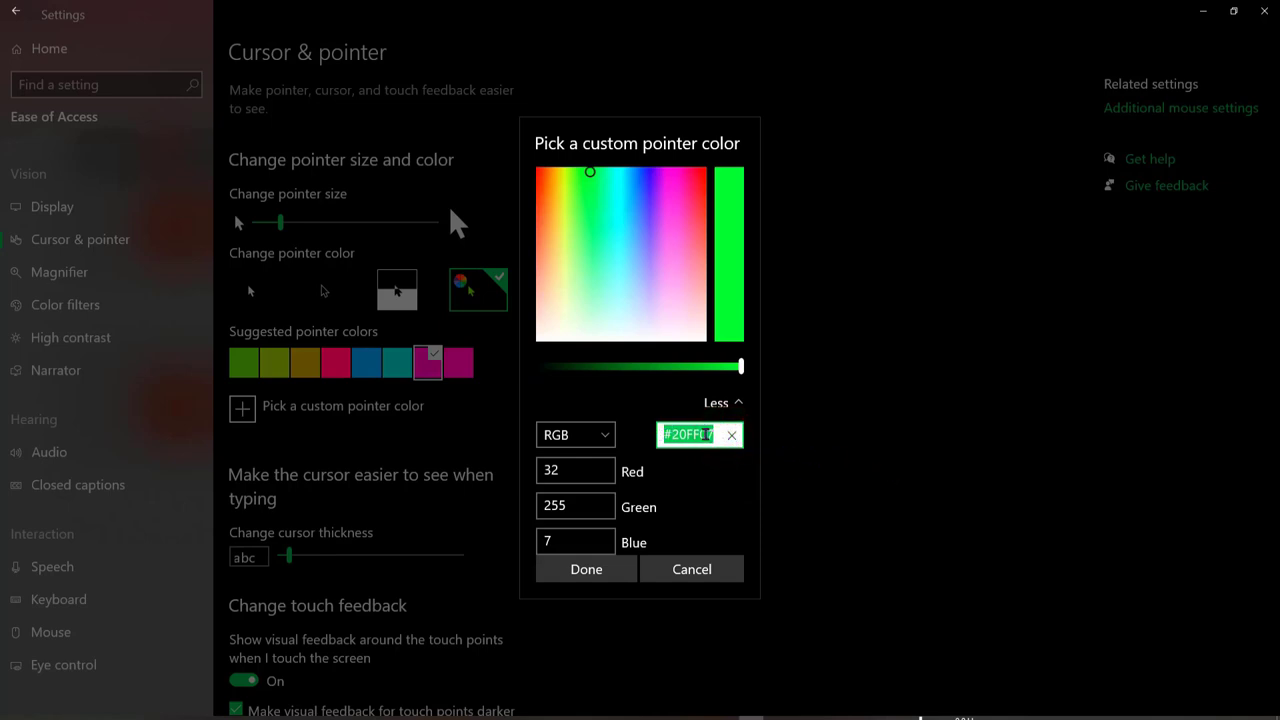
click(597, 183)
drag(597, 183, 589, 168)
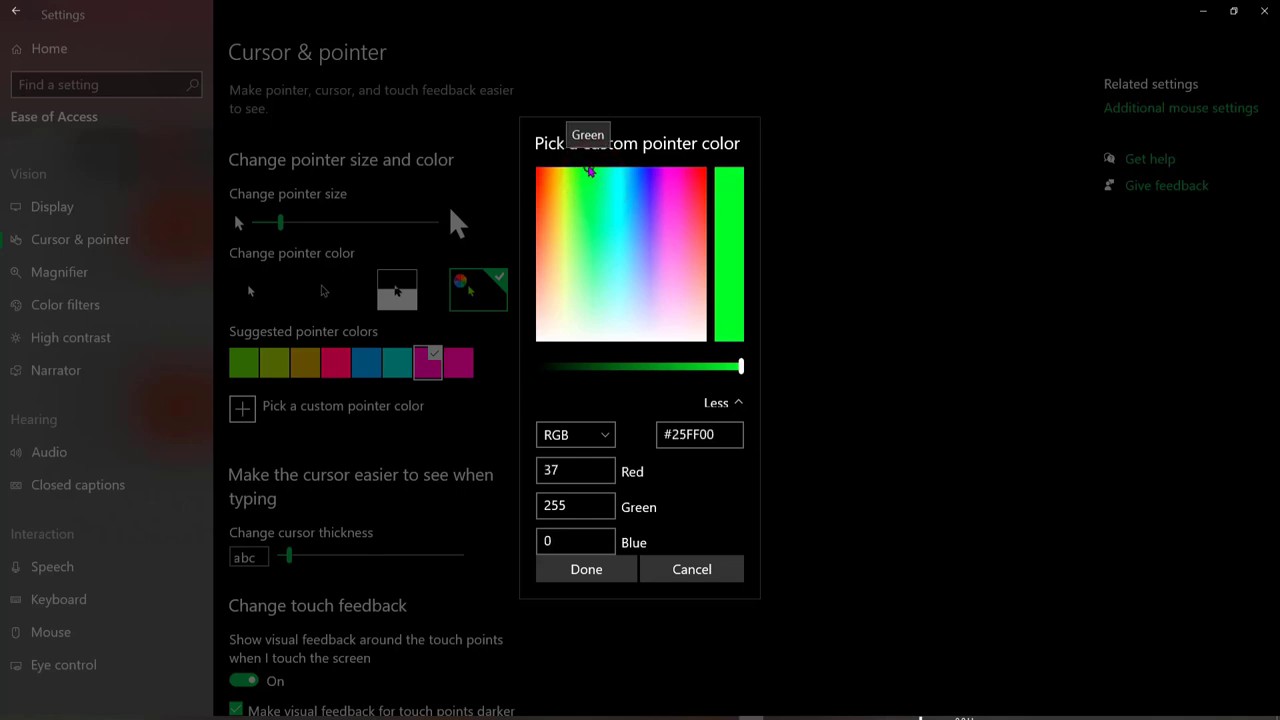
click(604, 569)
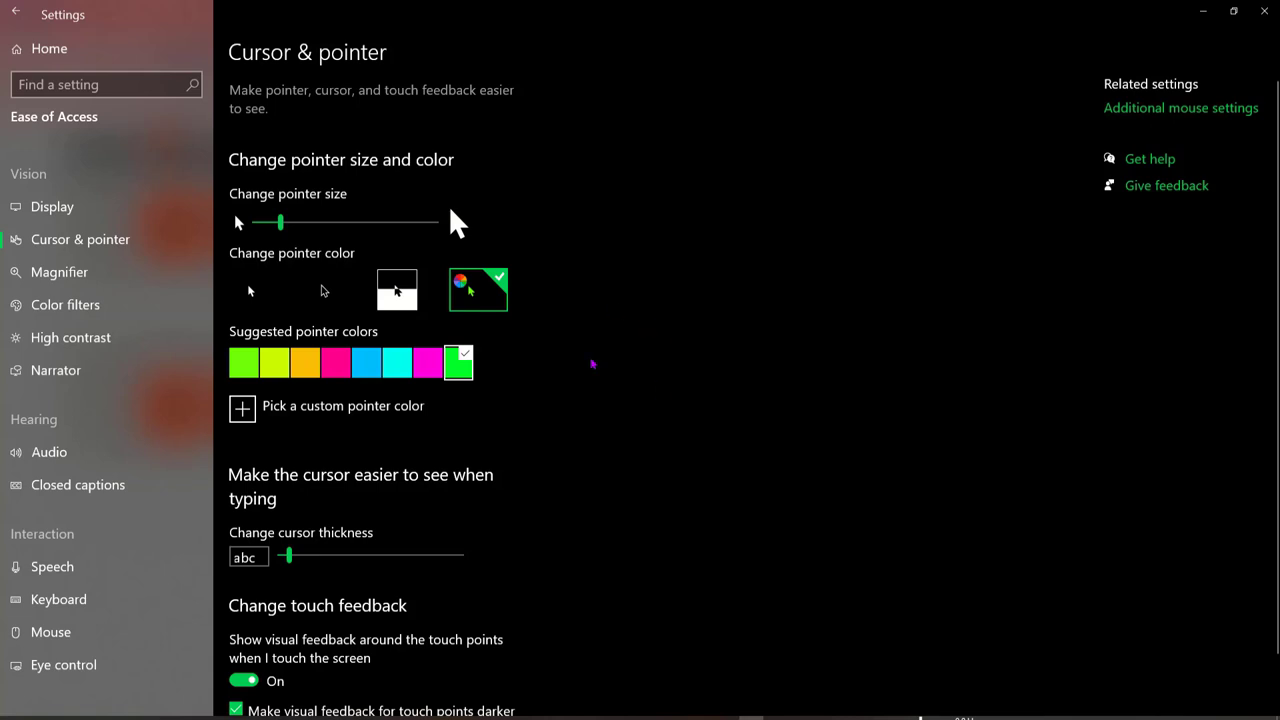
Step: Return to the Mouse page, open the additional mouse options and move the Mouse Properties dialog clear of the related settings
click(1226, 110)
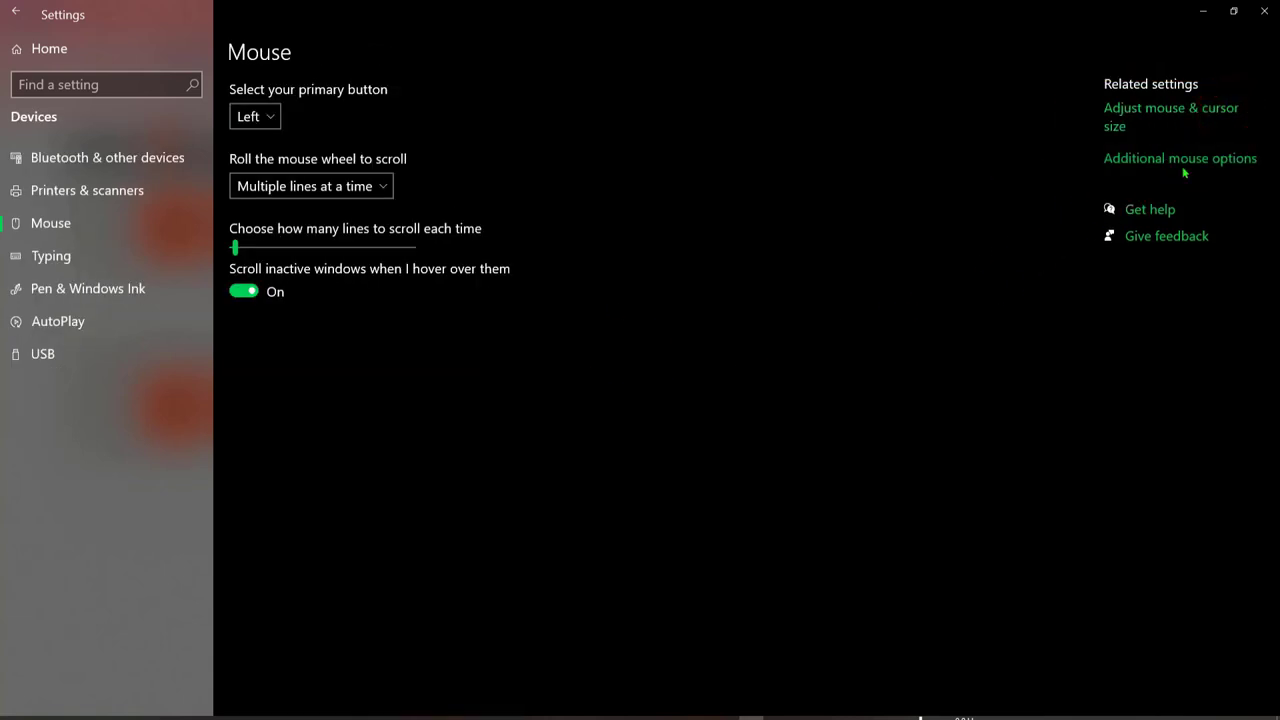
click(1221, 163)
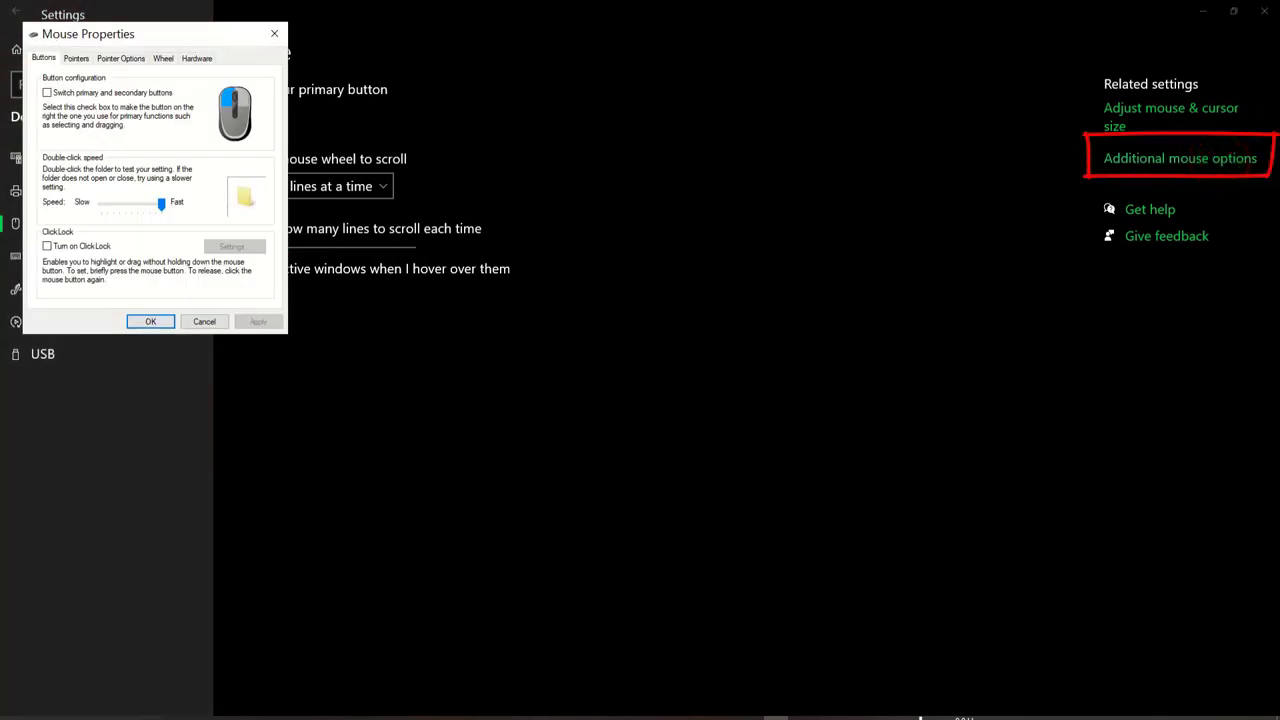
click(154, 32)
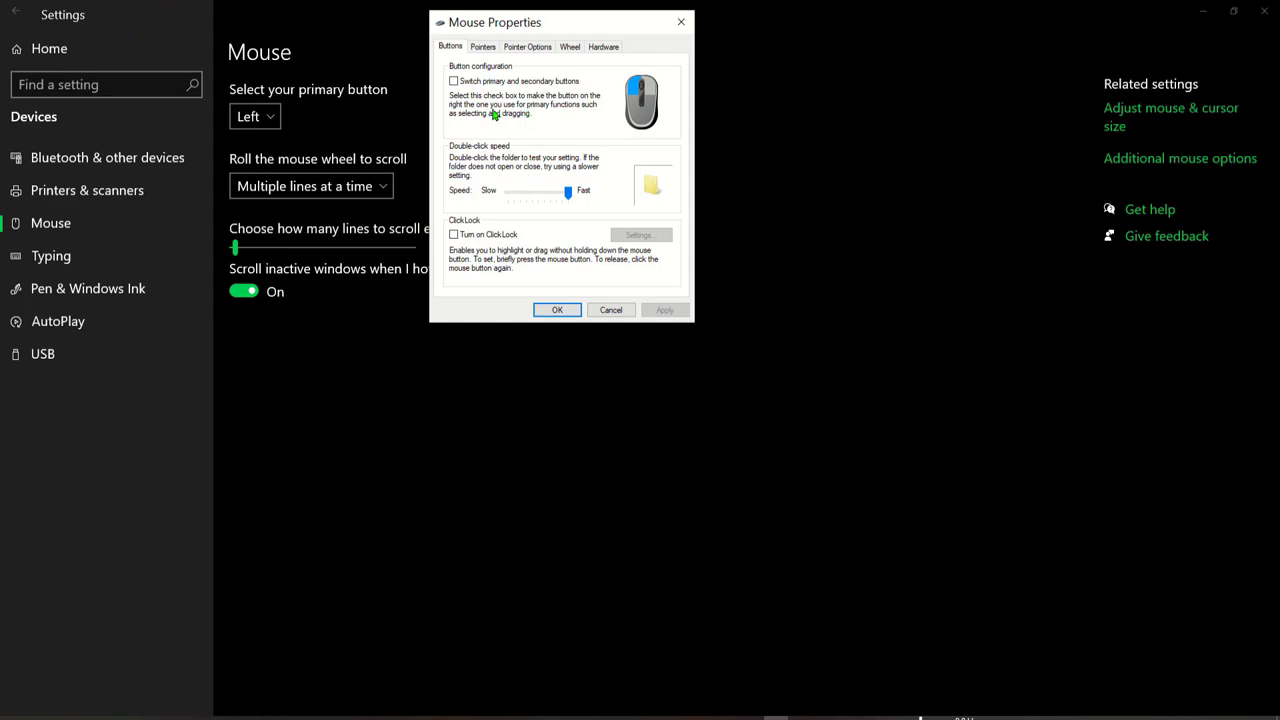
Step: Show the pointer settings in Mouse Properties and examine the customizable pointers, from Normal Select through the resize pointers
click(484, 48)
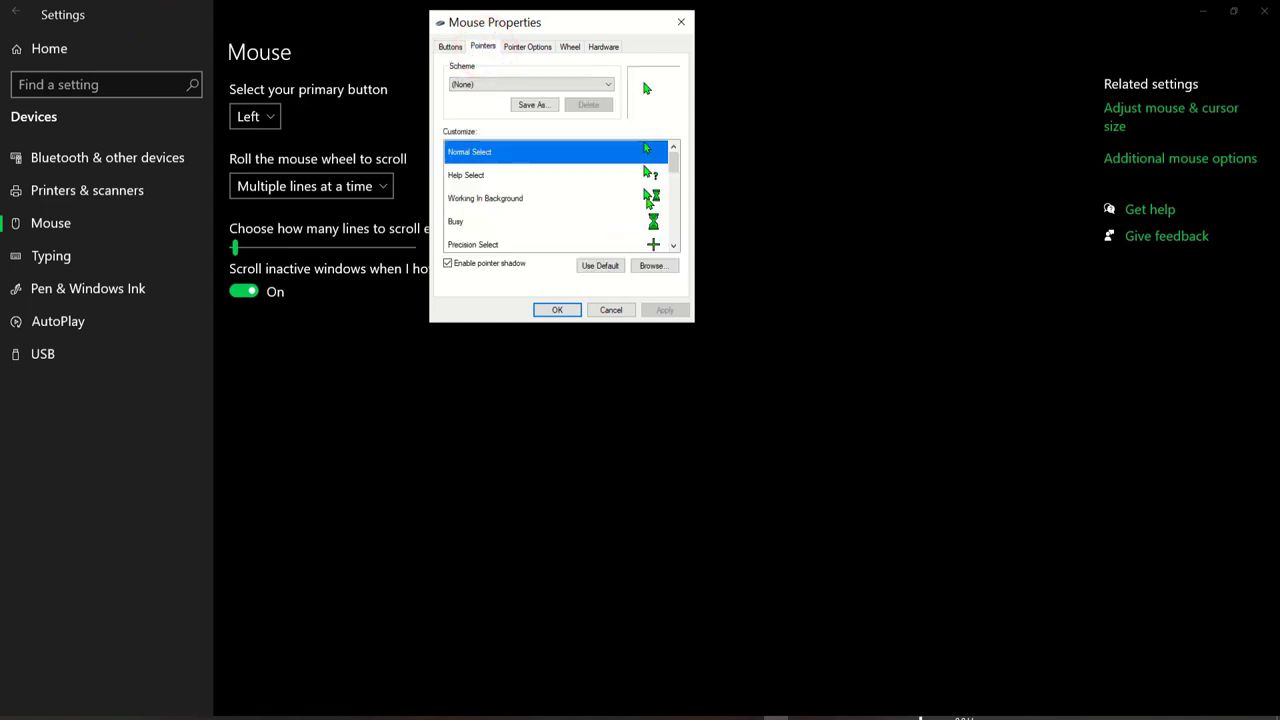
scroll(555, 198, down, 1)
scroll(555, 198, up, 1)
scroll(614, 211, down, 1)
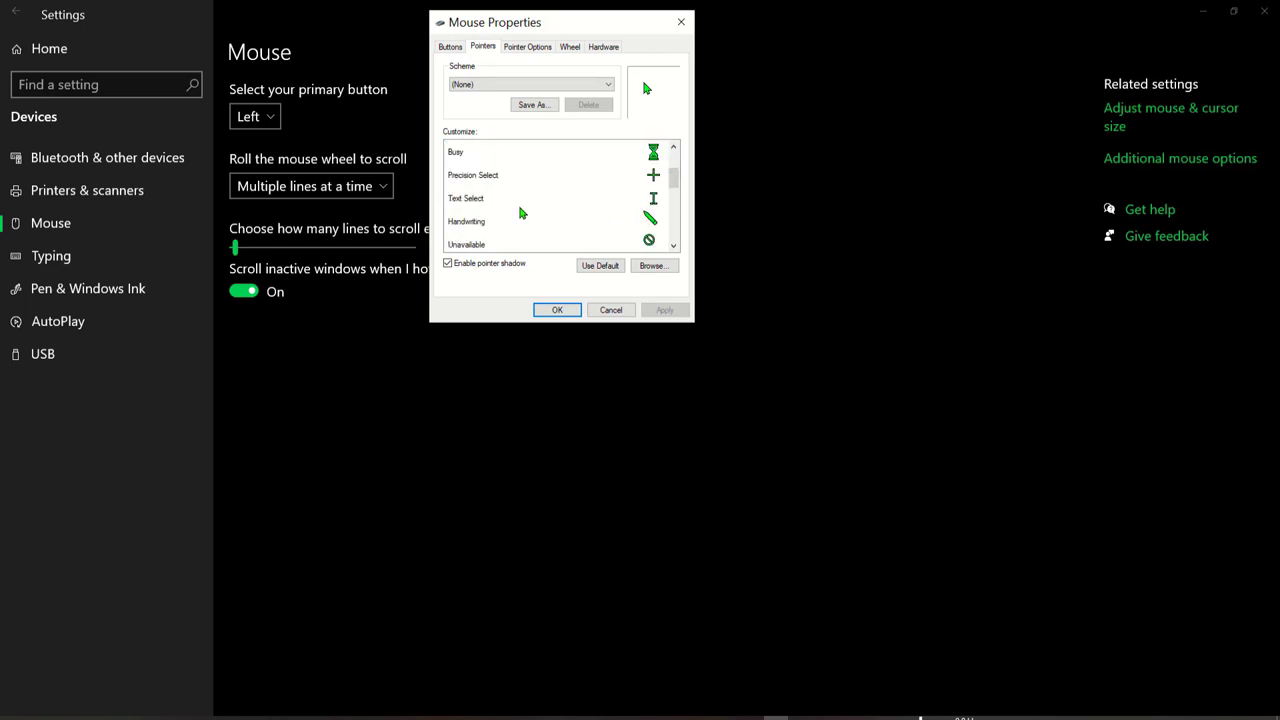
scroll(520, 212, down, 2)
scroll(623, 220, down, 1)
scroll(623, 220, up, 2)
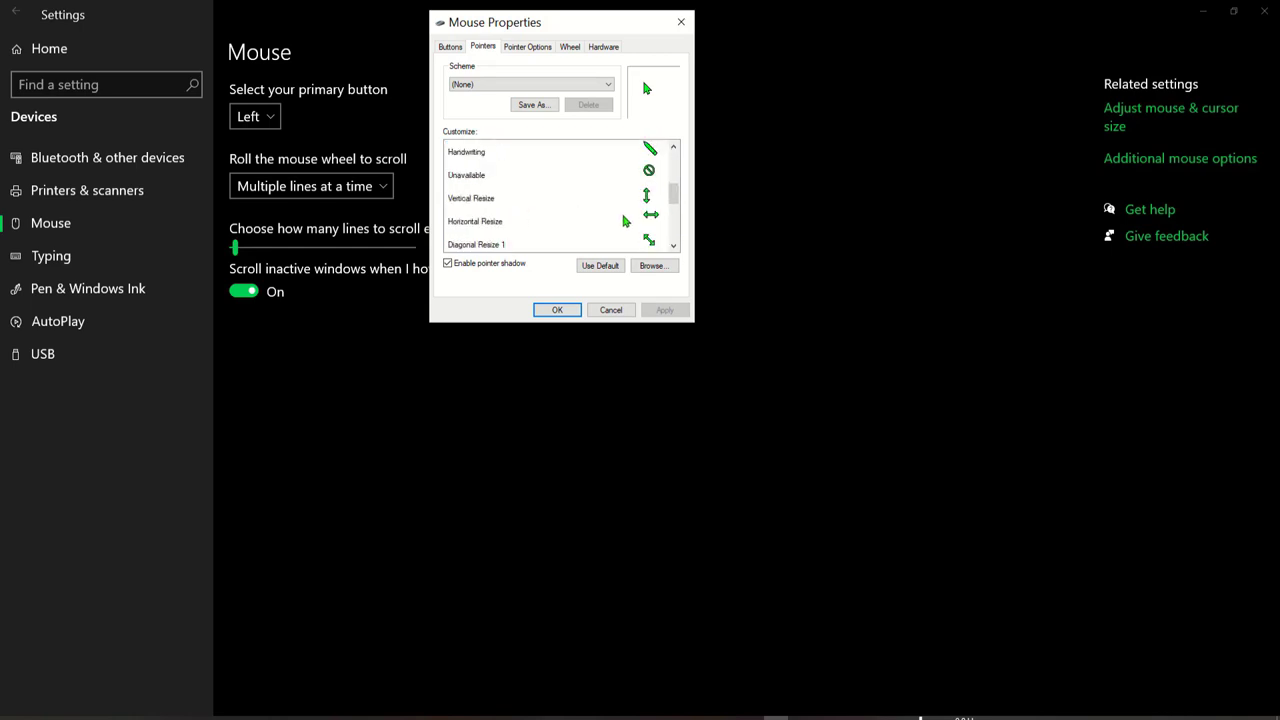
scroll(623, 220, up, 1)
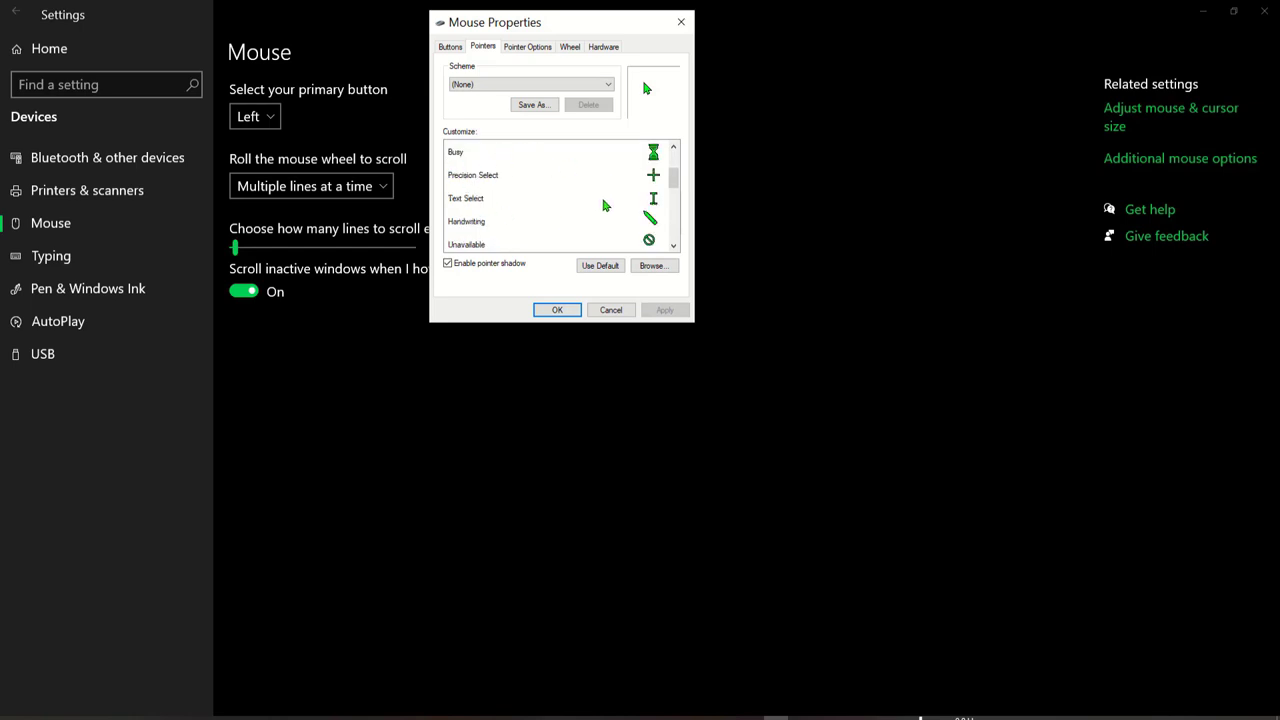
scroll(604, 205, up, 1)
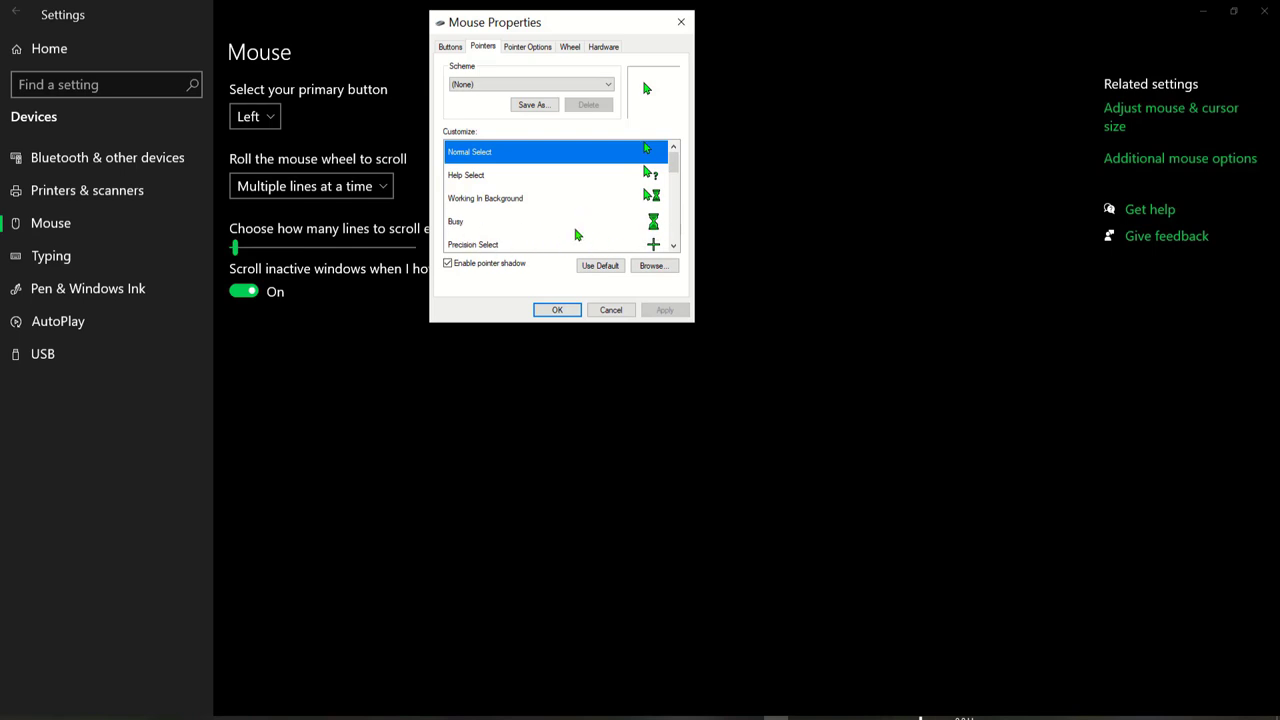
scroll(546, 225, down, 1)
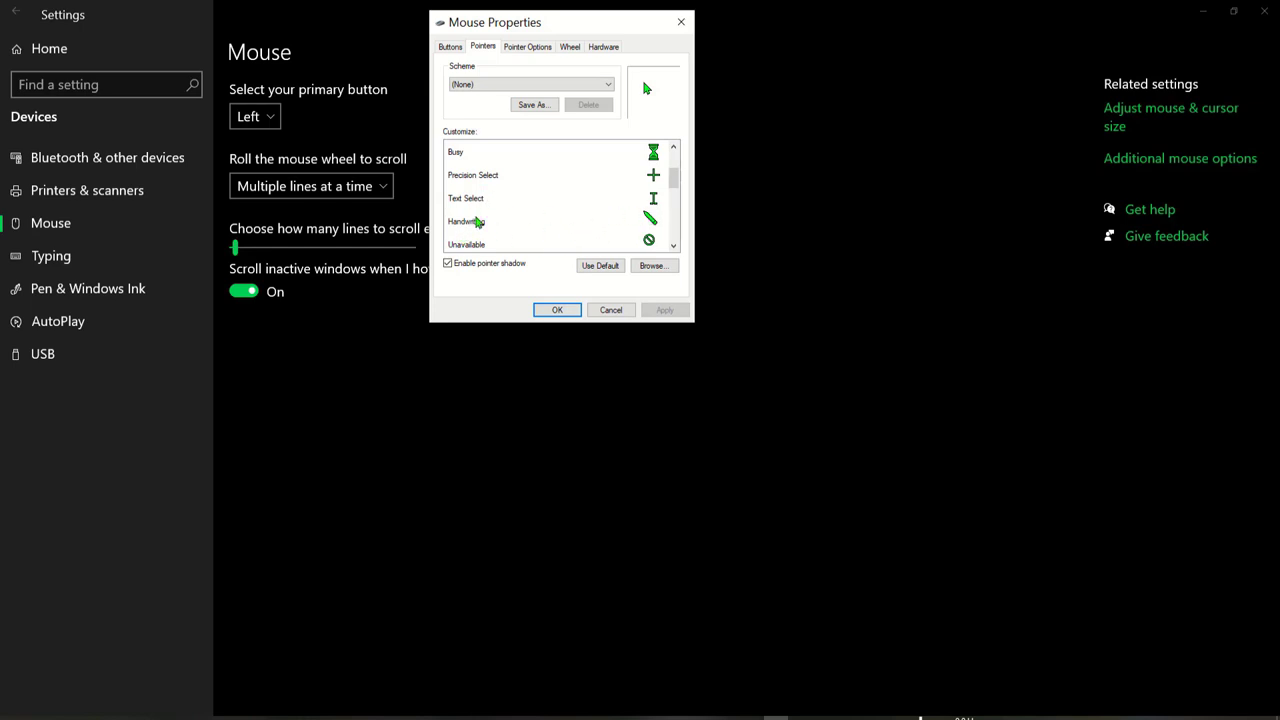
scroll(498, 201, down, 1)
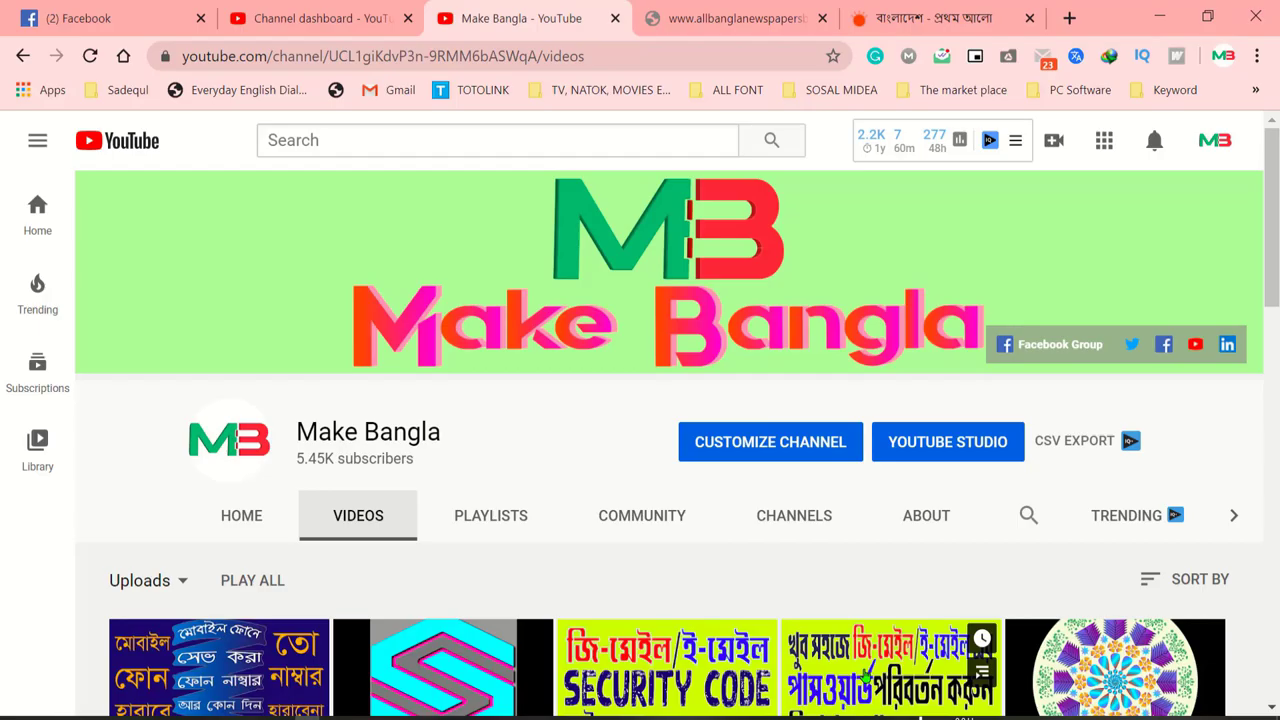
Step: Browse the uploaded videos on the Make Bangla YouTube channel page and return to its start
scroll(866, 675, down, 2)
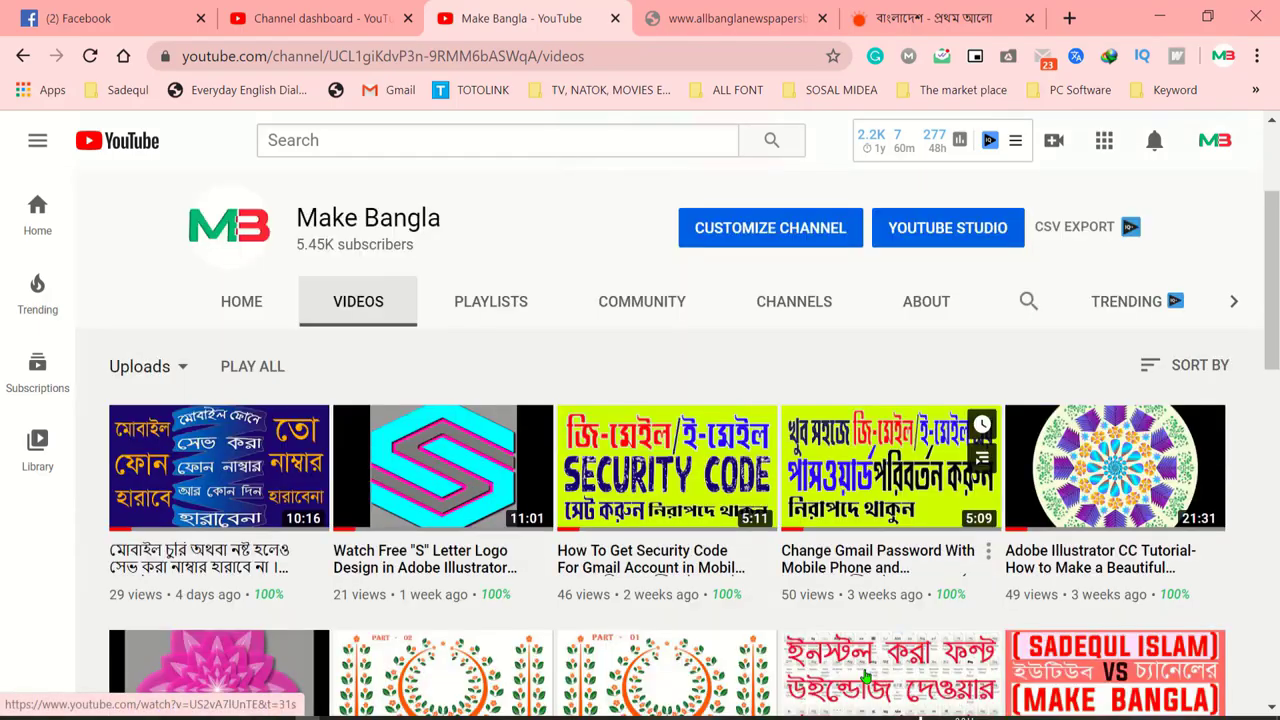
scroll(866, 676, down, 9)
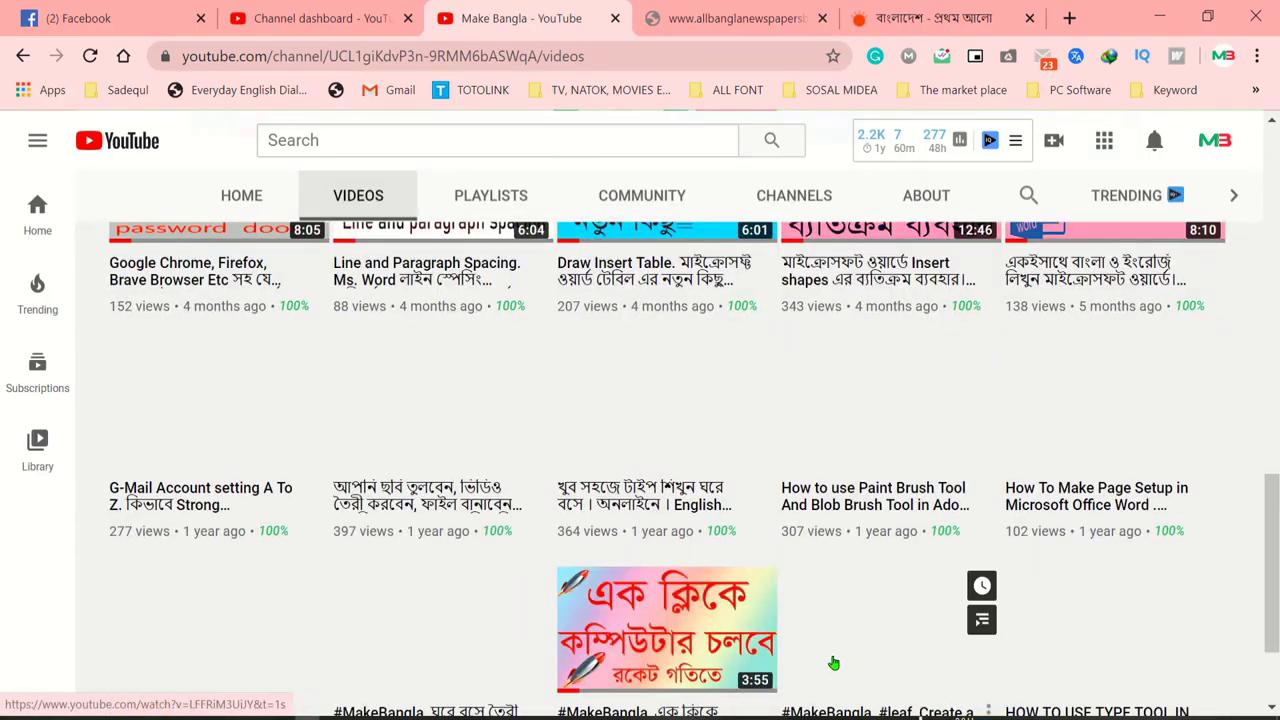
scroll(834, 663, up, 10)
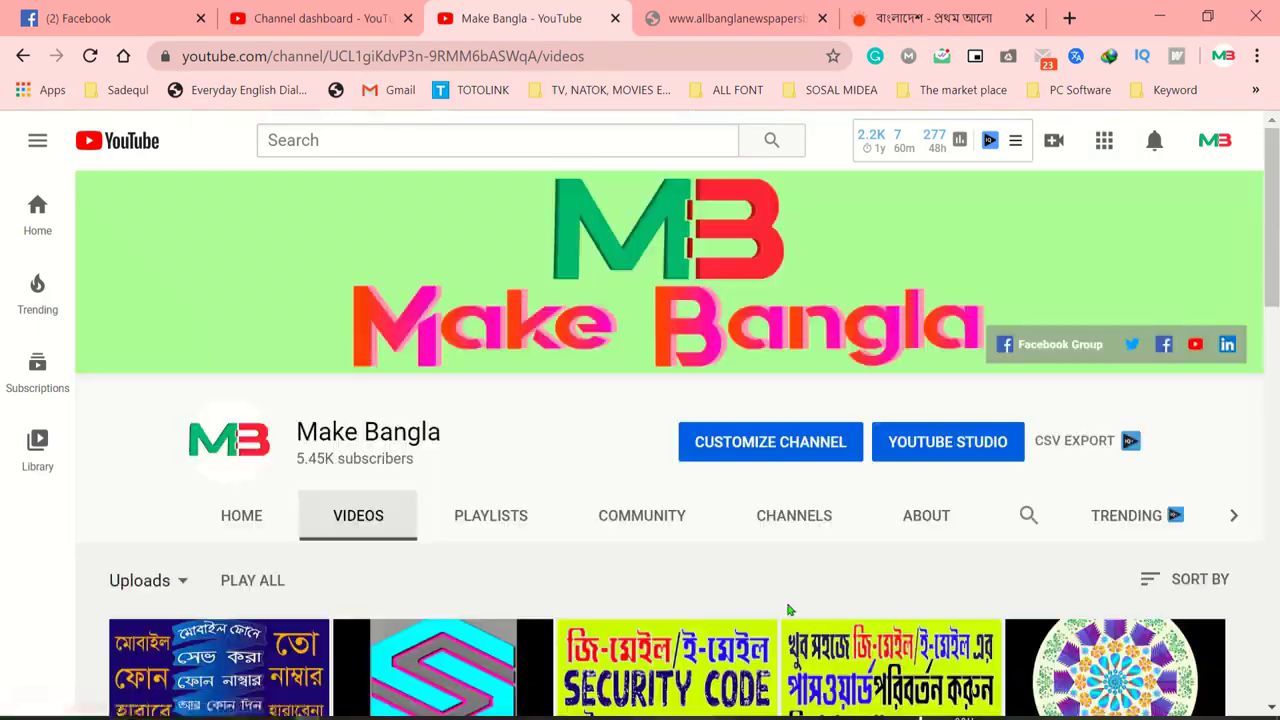